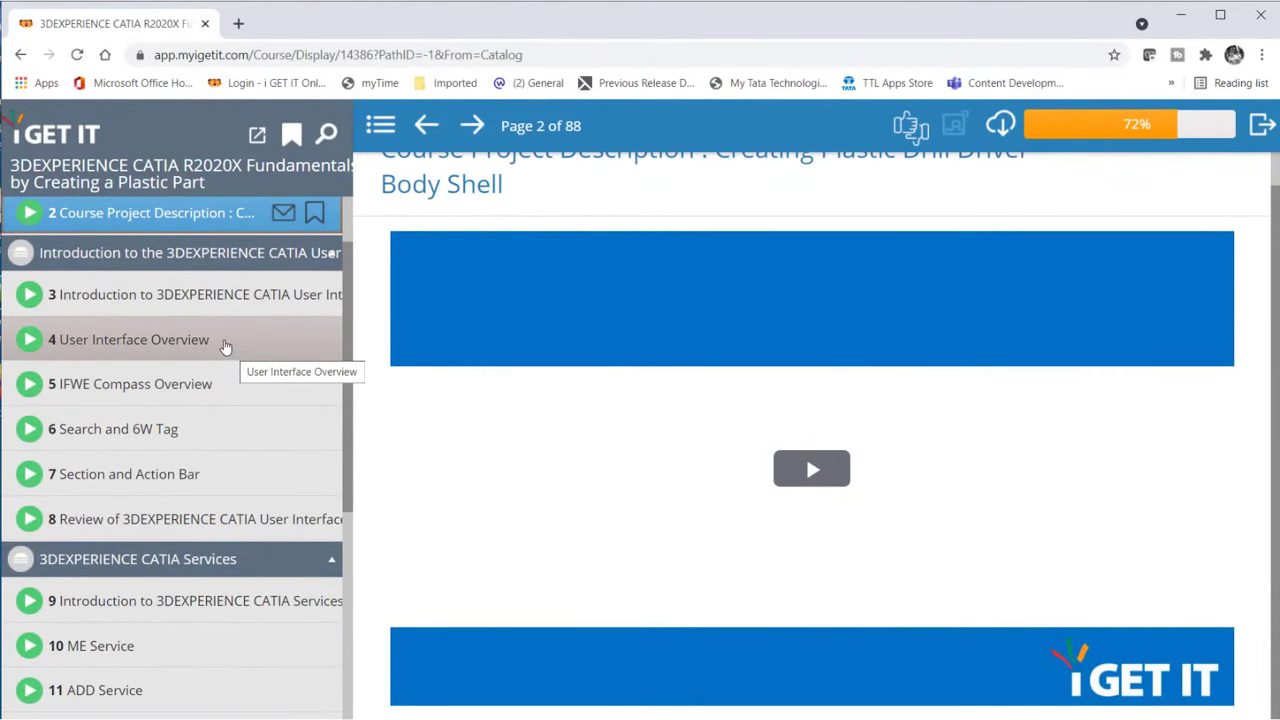
- Open lesson 4, User Interface Overview, and examine its diagram of the CATIA interface
left_click(218, 343)
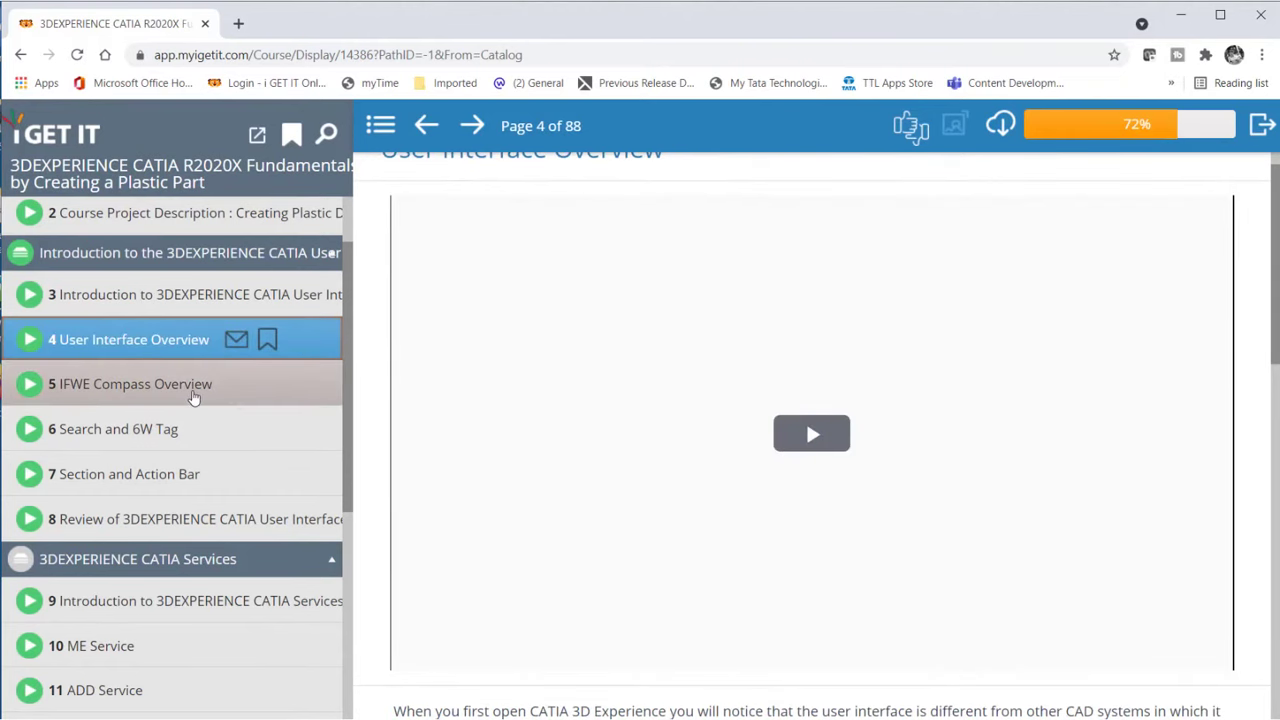
scroll(608, 457, "down", 5)
scroll(603, 453, "down", 1)
scroll(560, 435, "up", 1)
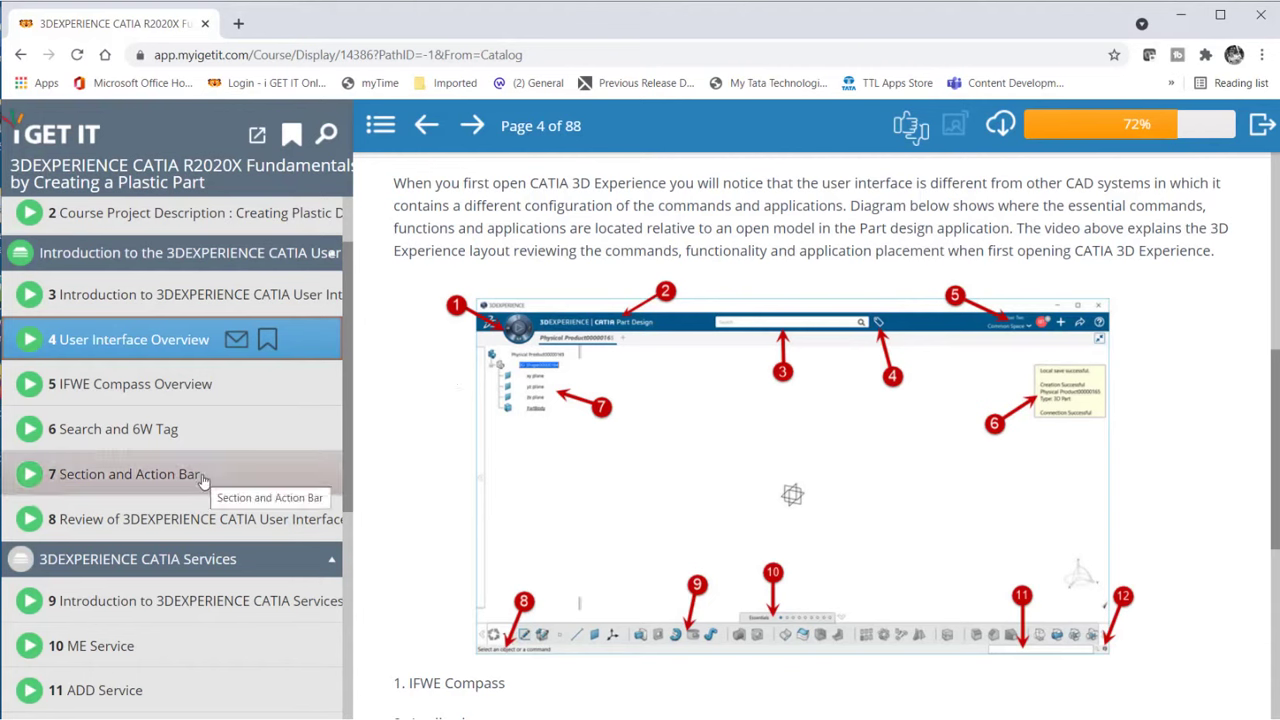
- Expand the Using Sketch Geometry to Create a Part chapter in the course outline and open lesson 28, Sketch Preferences
scroll(200, 522, "down", 7)
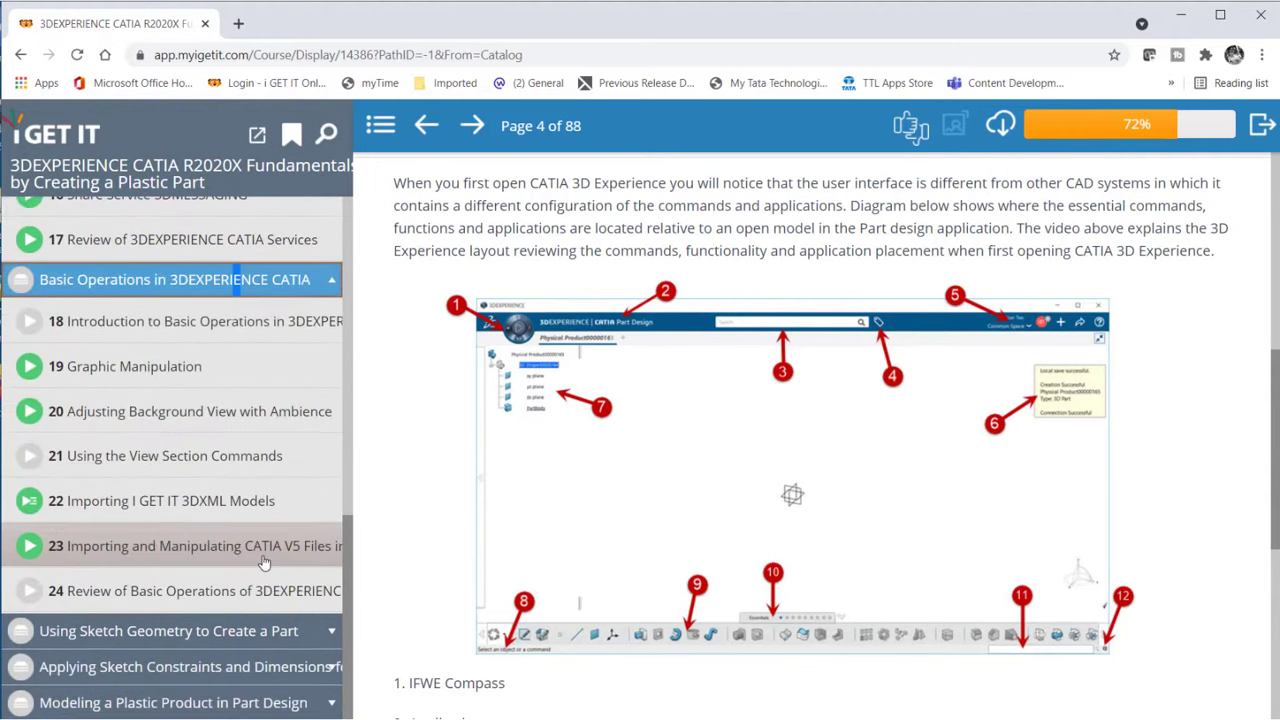
left_click(205, 631)
scroll(230, 498, "down", 3)
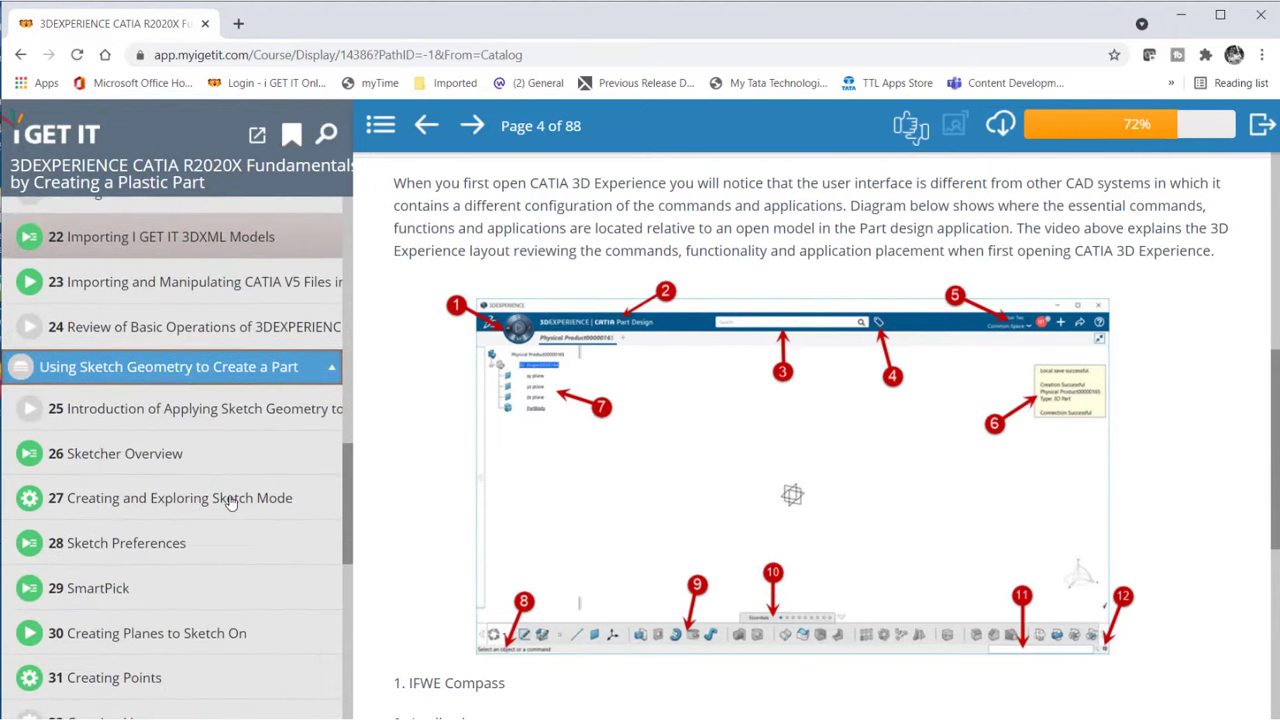
scroll(230, 503, "down", 3)
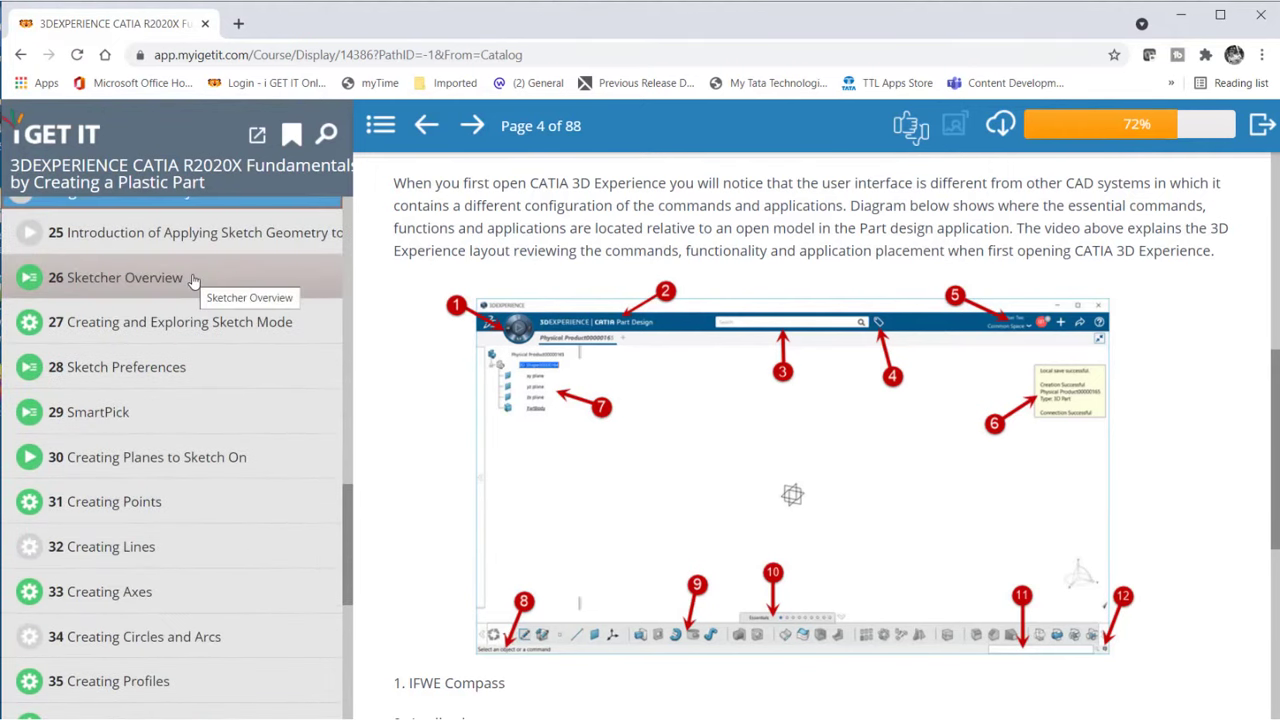
left_click(207, 369)
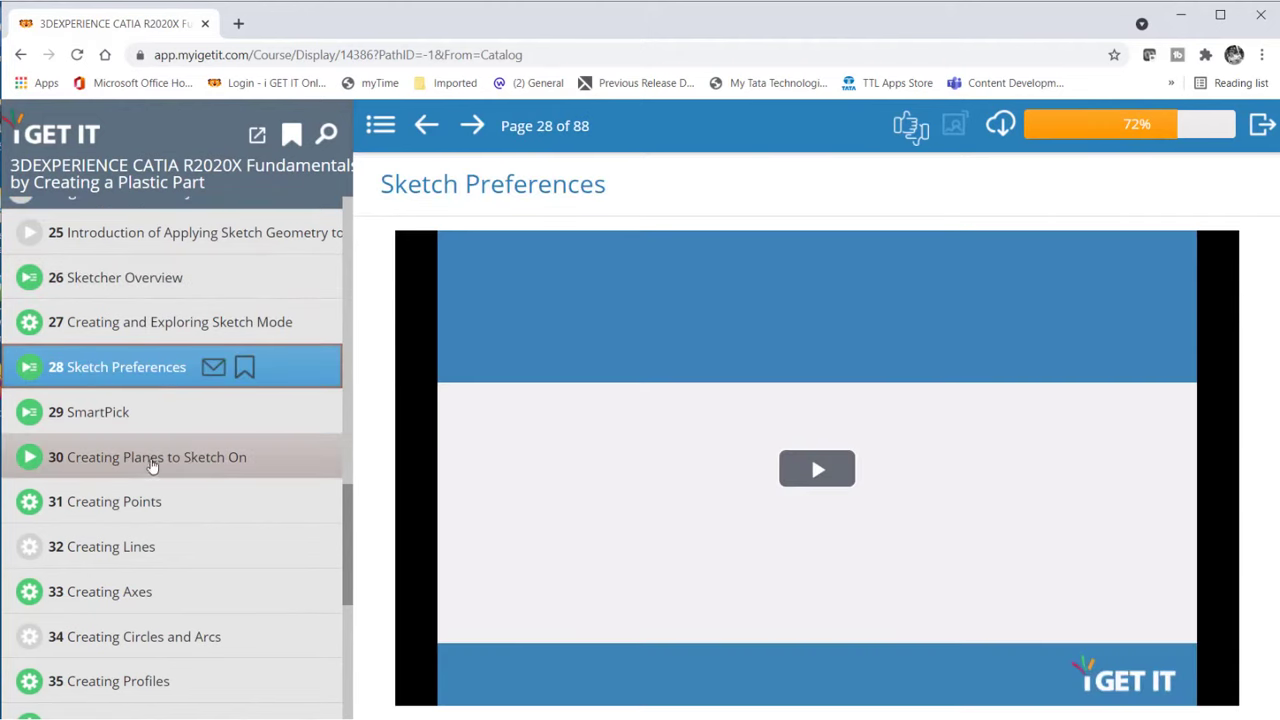
- Open lesson 29, SmartPick, and review its sections on coincidence, alignments, geometrical constraints and SmartPick options
left_click(158, 421)
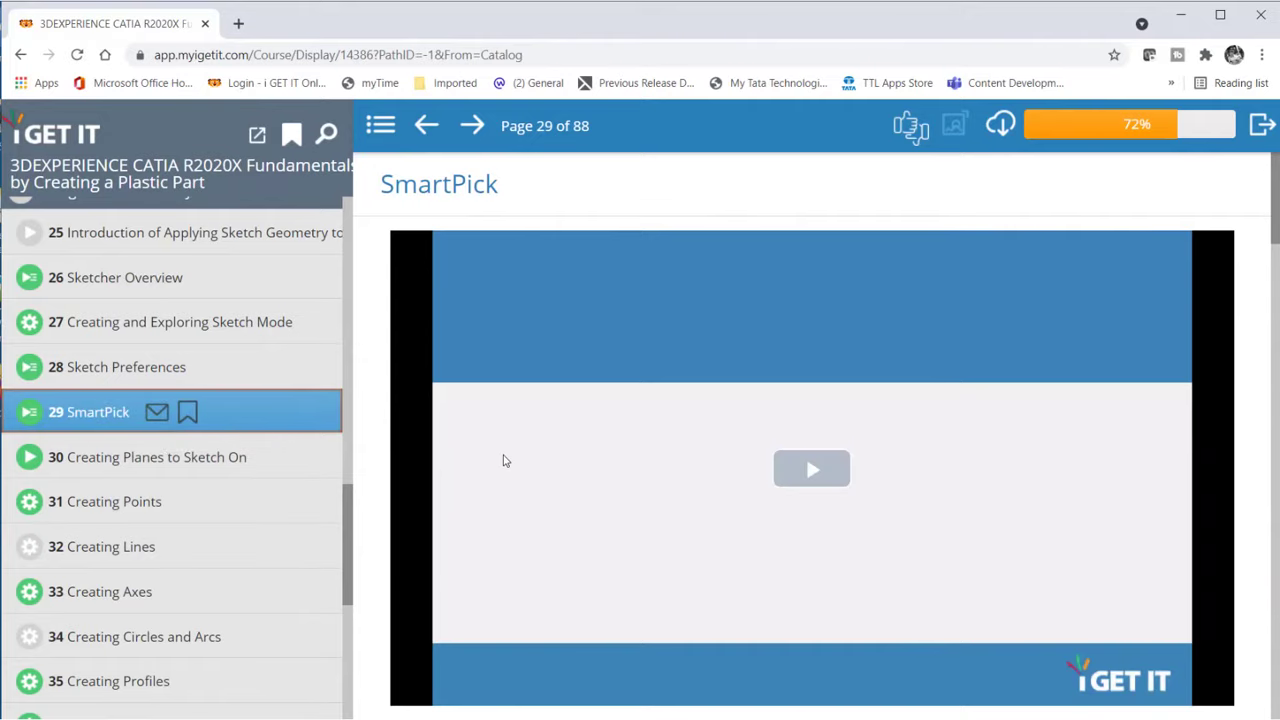
scroll(495, 460, "down", 3)
scroll(486, 463, "down", 2)
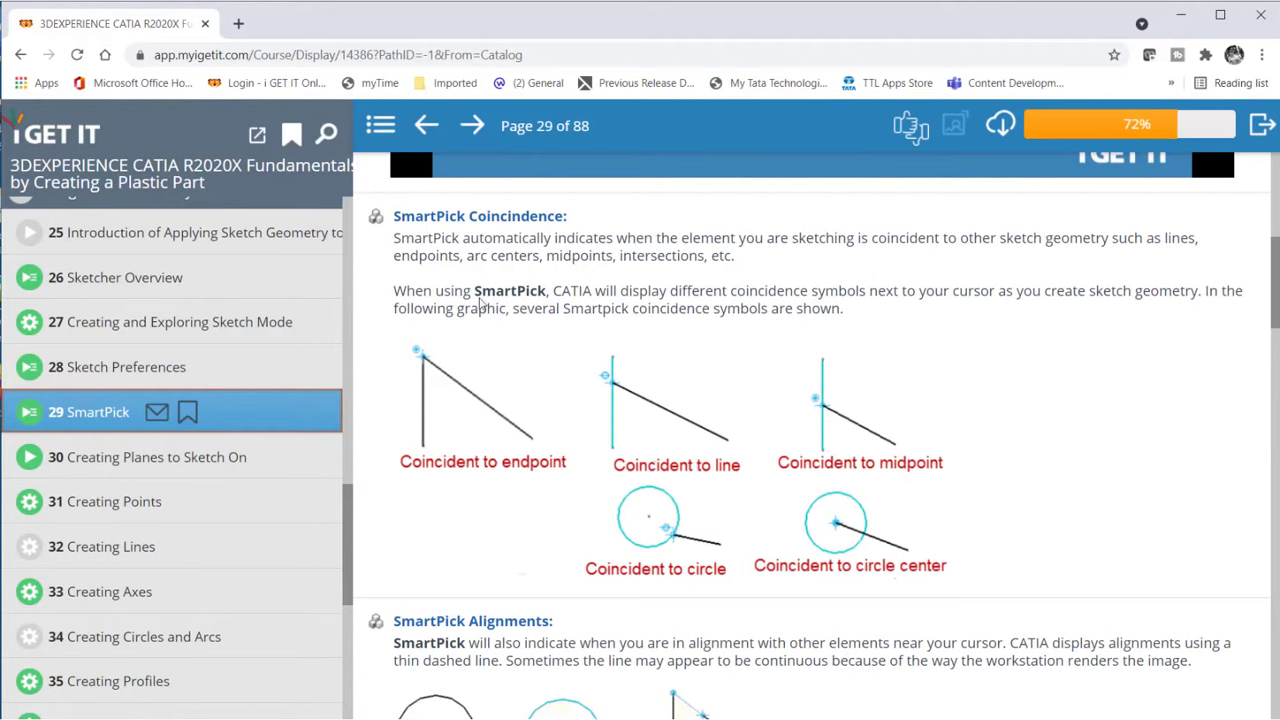
scroll(973, 463, "down", 3)
scroll(973, 463, "down", 12)
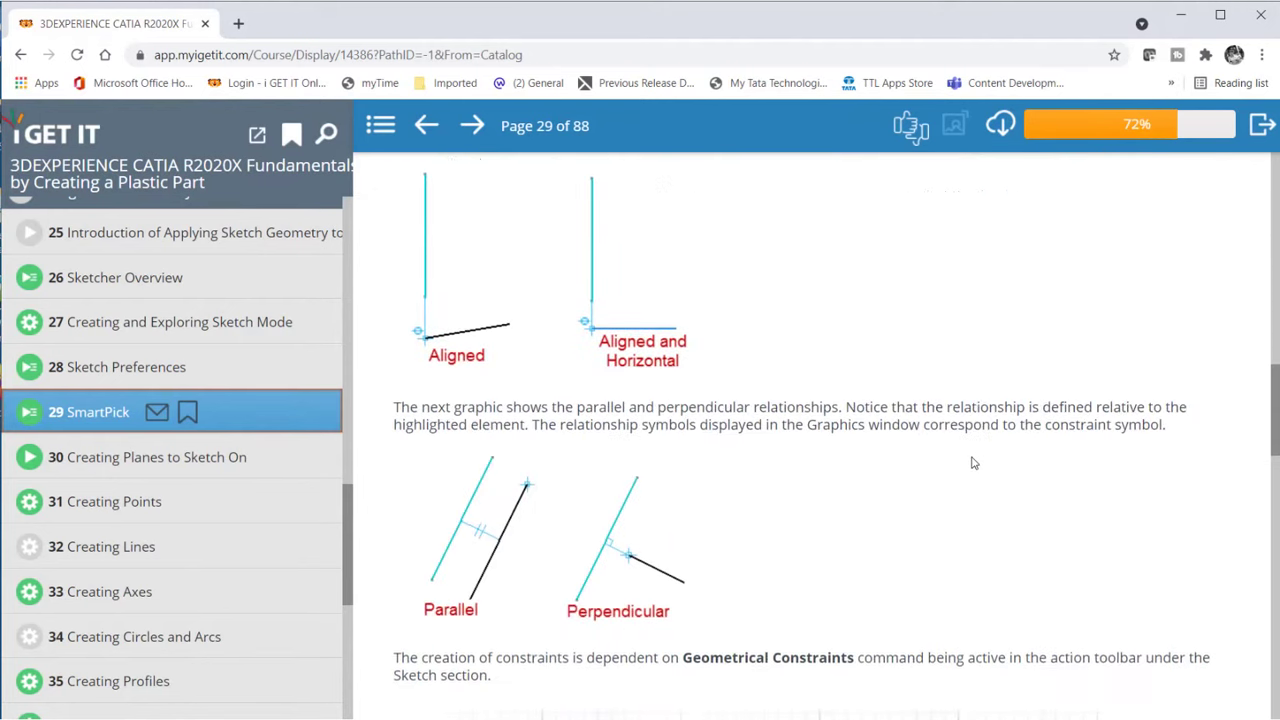
scroll(973, 463, "down", 6)
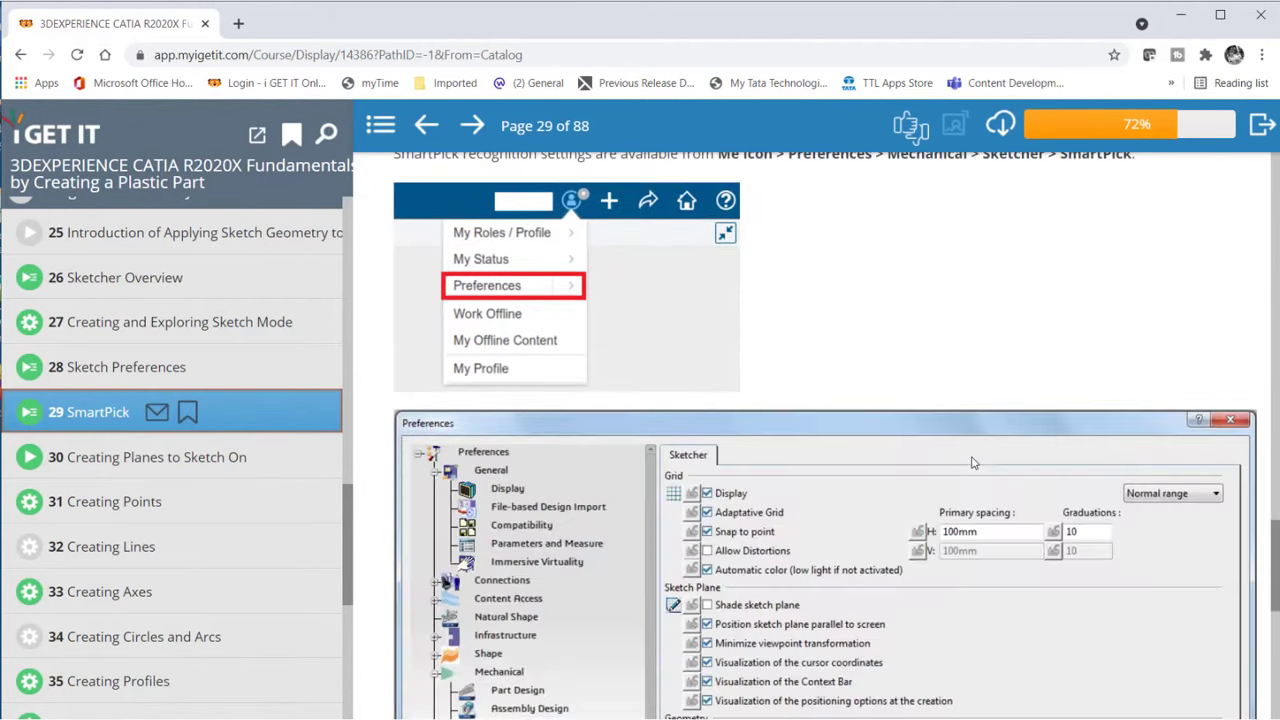
scroll(973, 463, "down", 5)
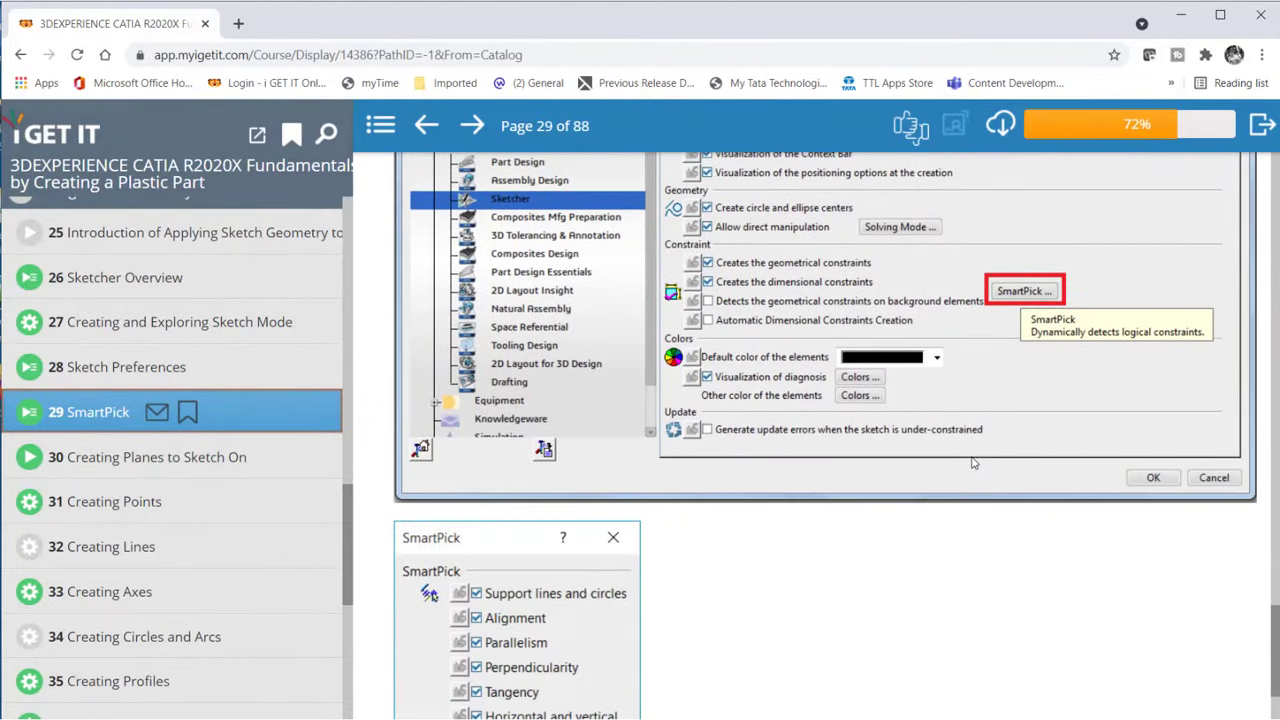
scroll(977, 602, "up", 14)
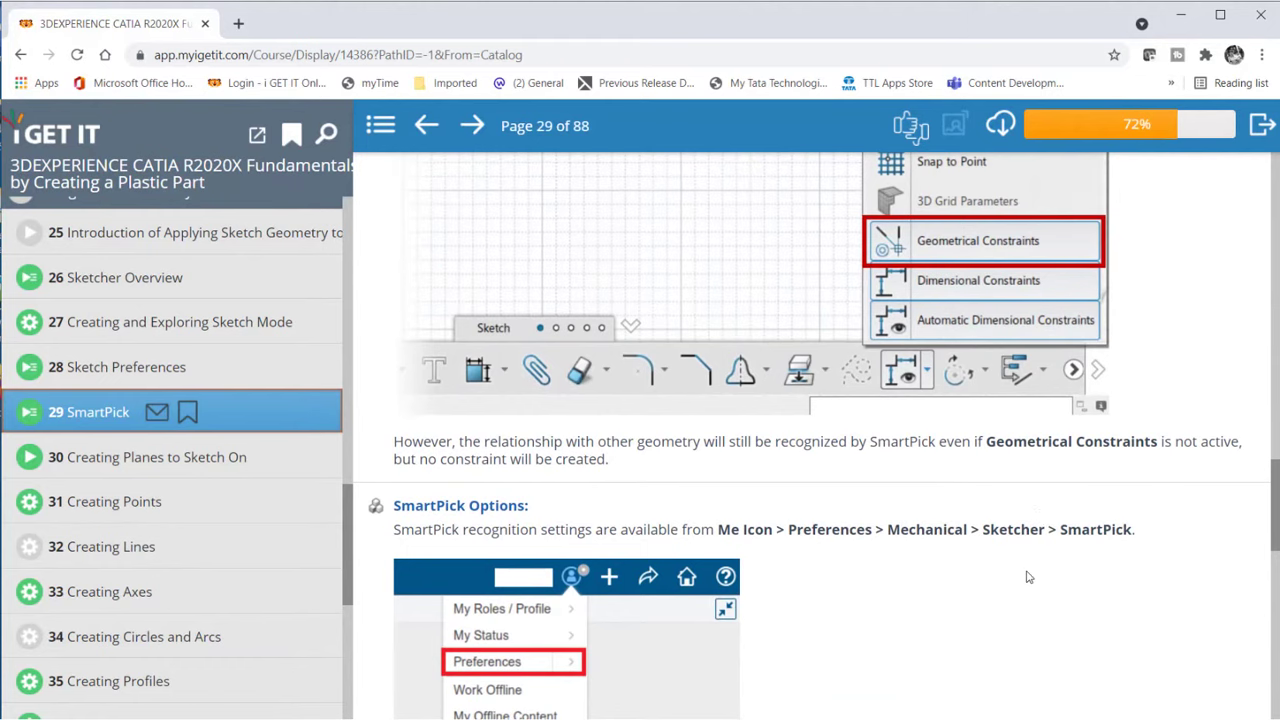
scroll(1026, 577, "up", 3)
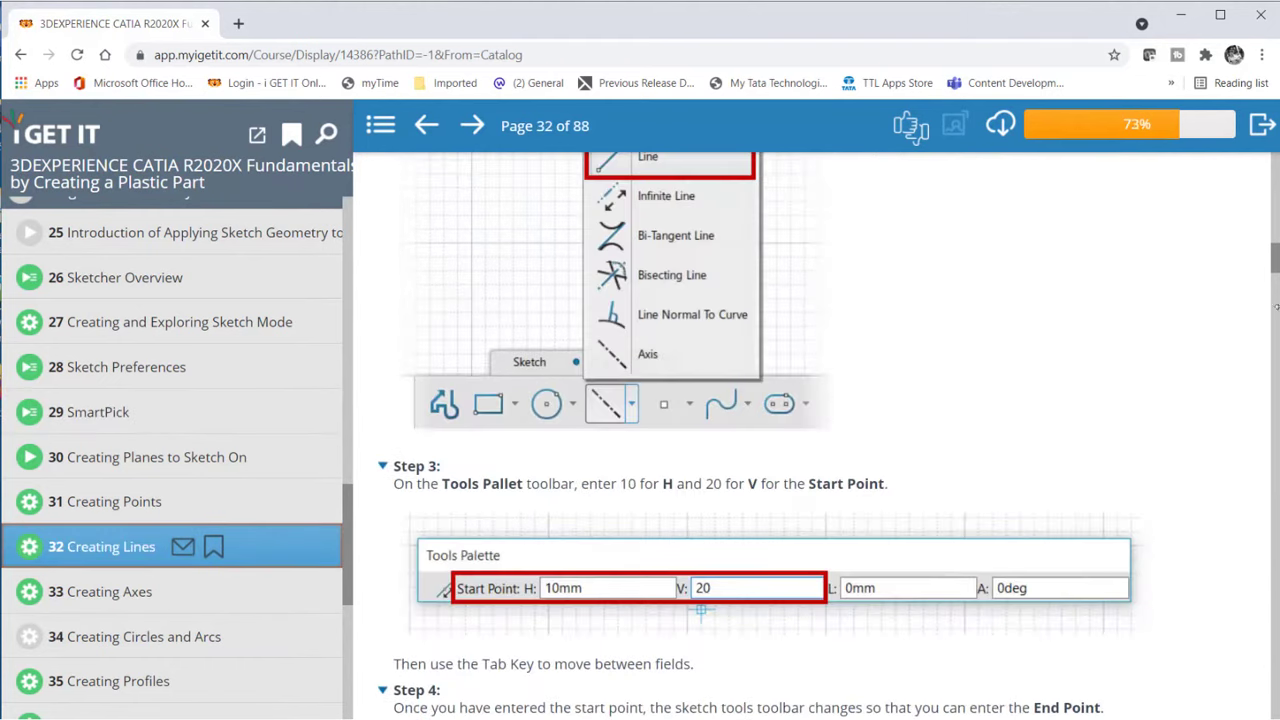
- Review lesson 32, Creating Lines, from its objectives through the exercises for coordinate-based and right-angle lines
scroll(817, 447, "up", 10)
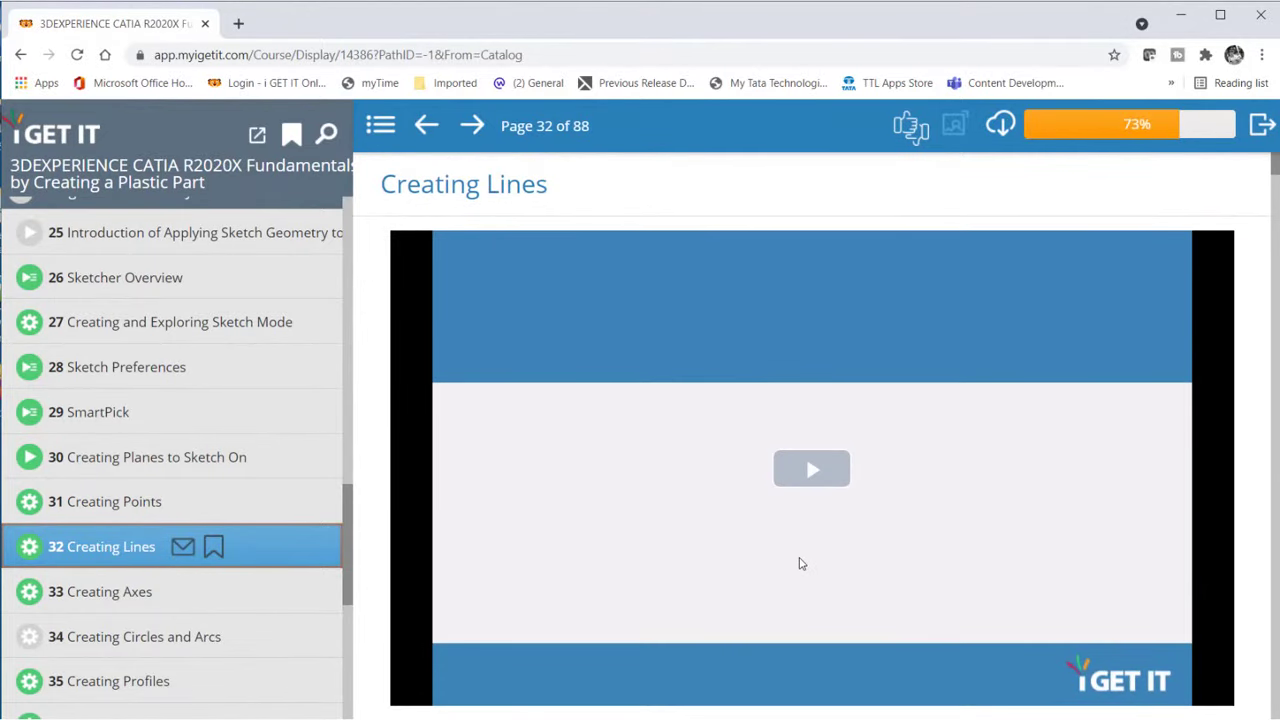
scroll(799, 562, "down", 5)
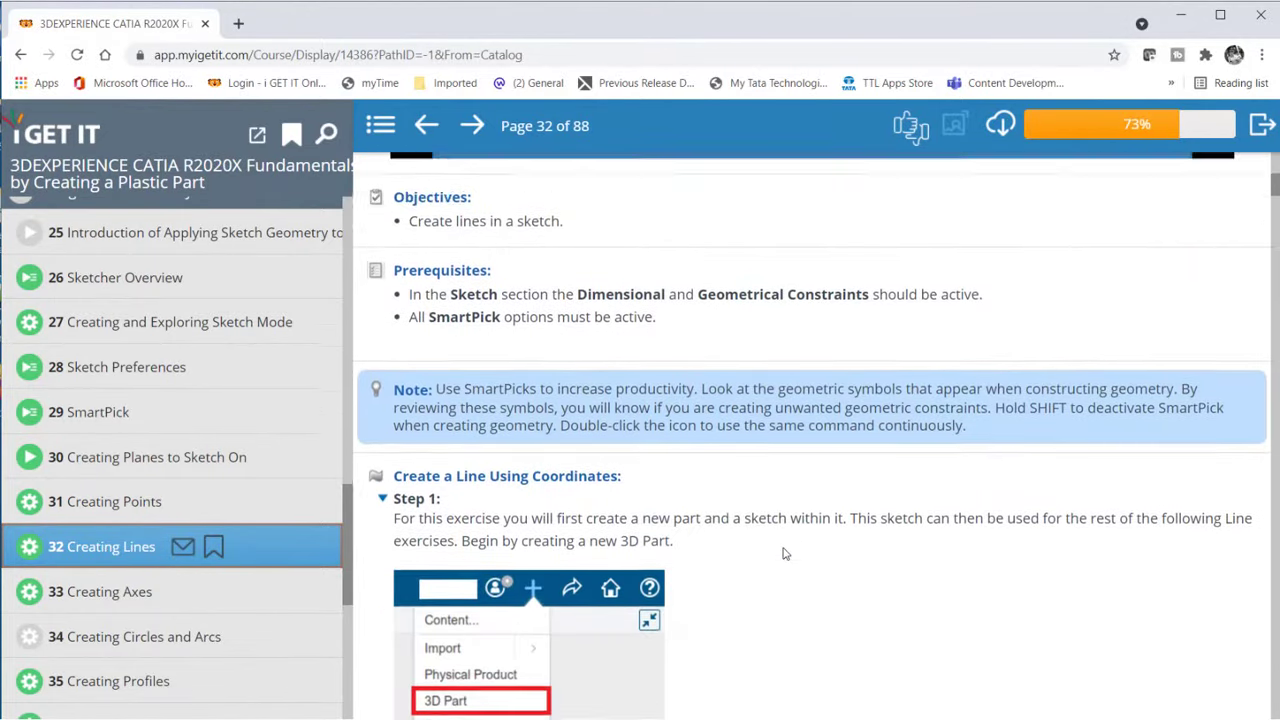
scroll(786, 551, "down", 3)
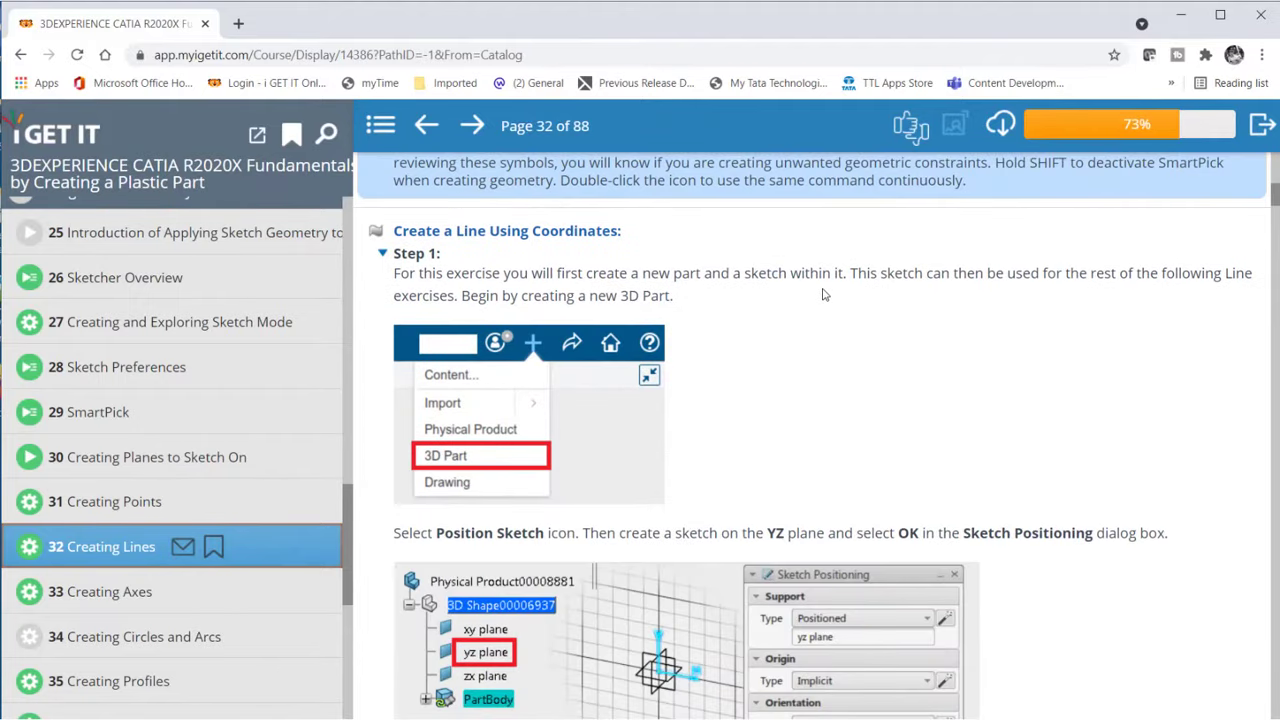
scroll(1034, 532, "down", 4)
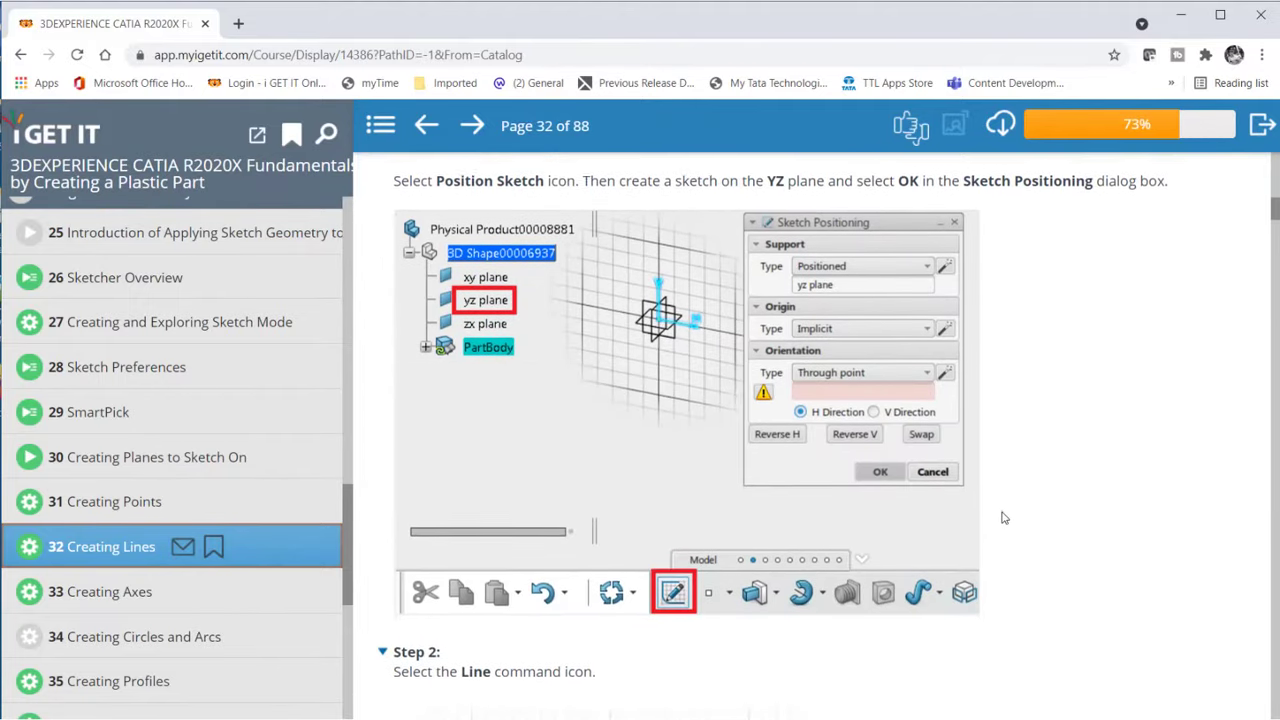
scroll(1002, 516, "down", 7)
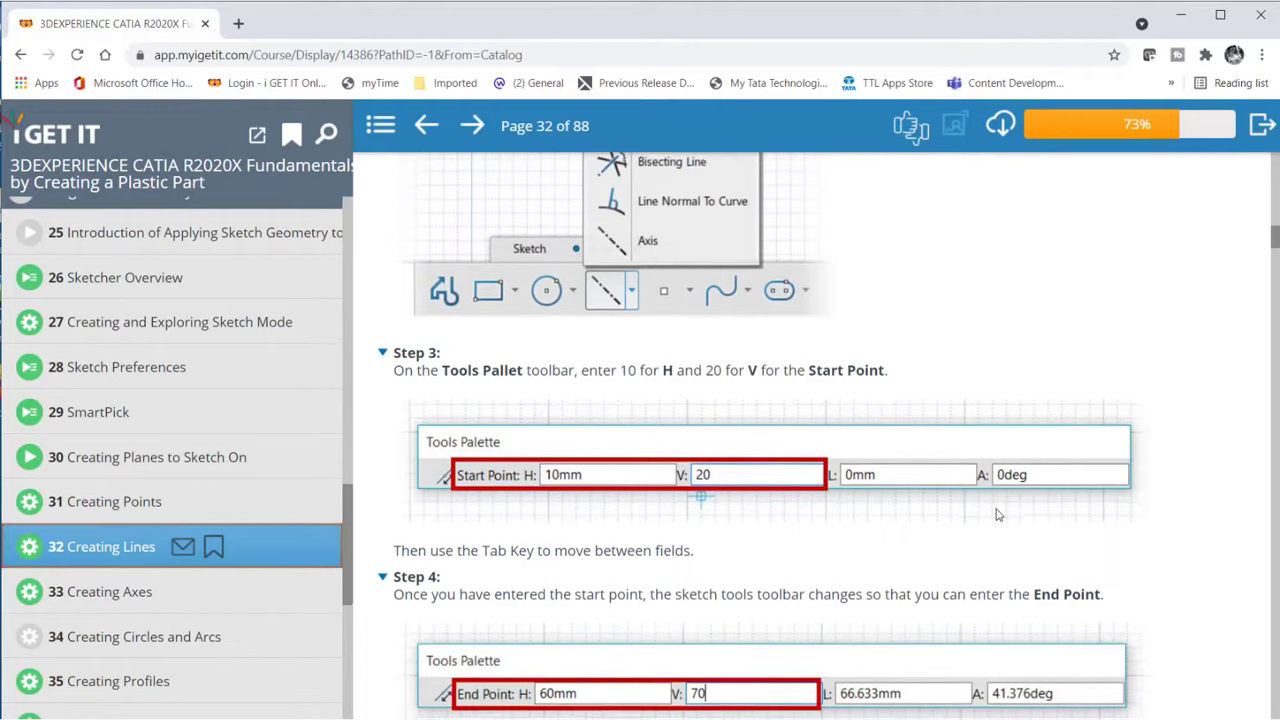
scroll(990, 512, "down", 18)
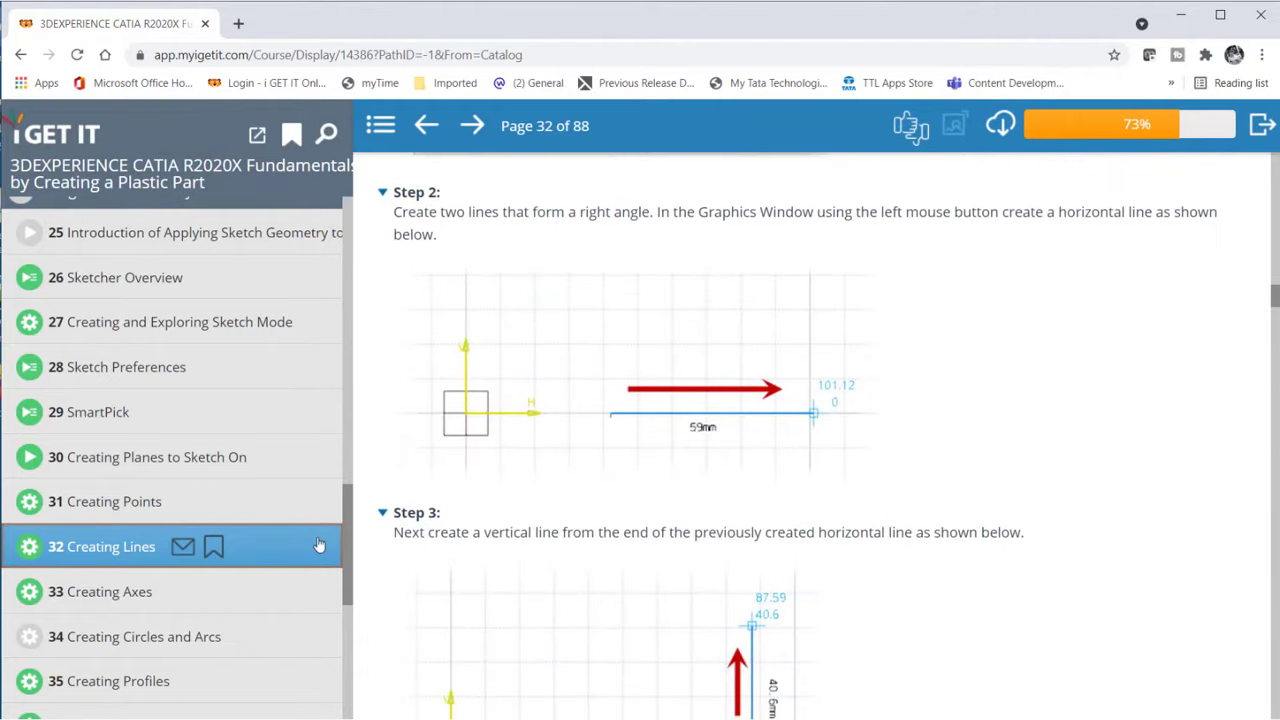
- Open lesson 42, Geometrical Sets, read through its overview and standard geometrical set sections, and play its video
scroll(250, 480, "down", 5)
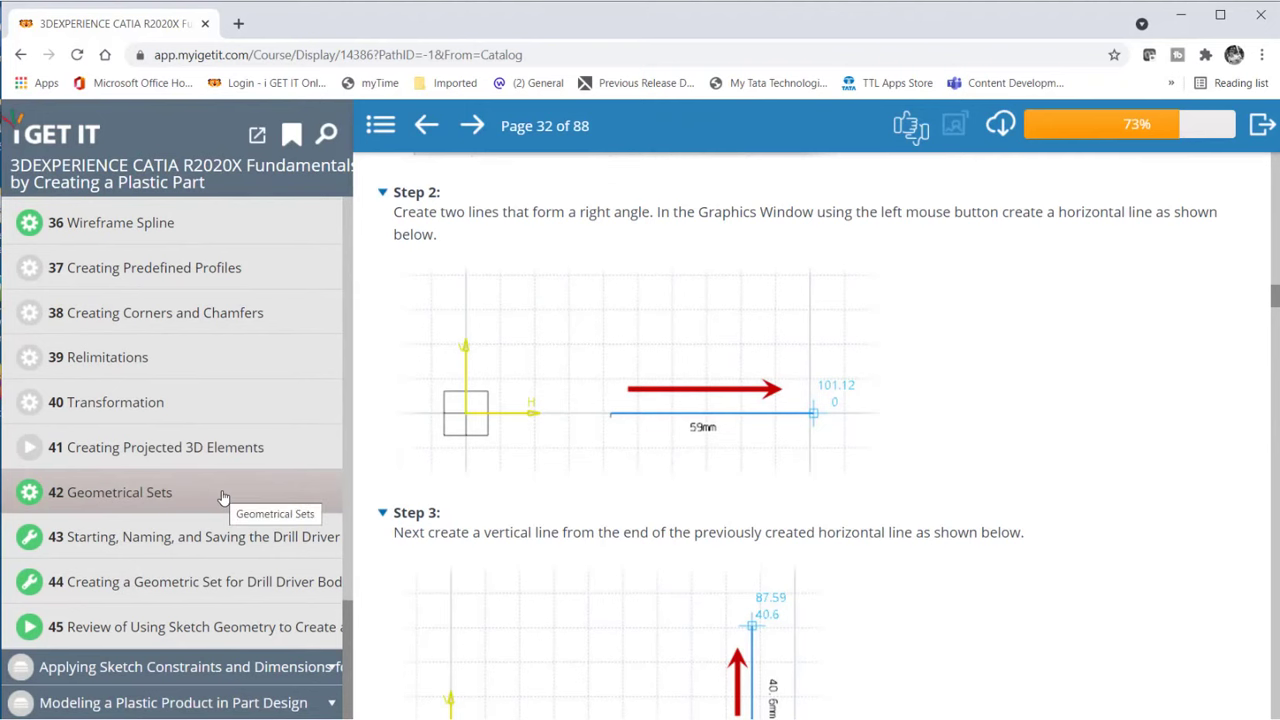
left_click(223, 497)
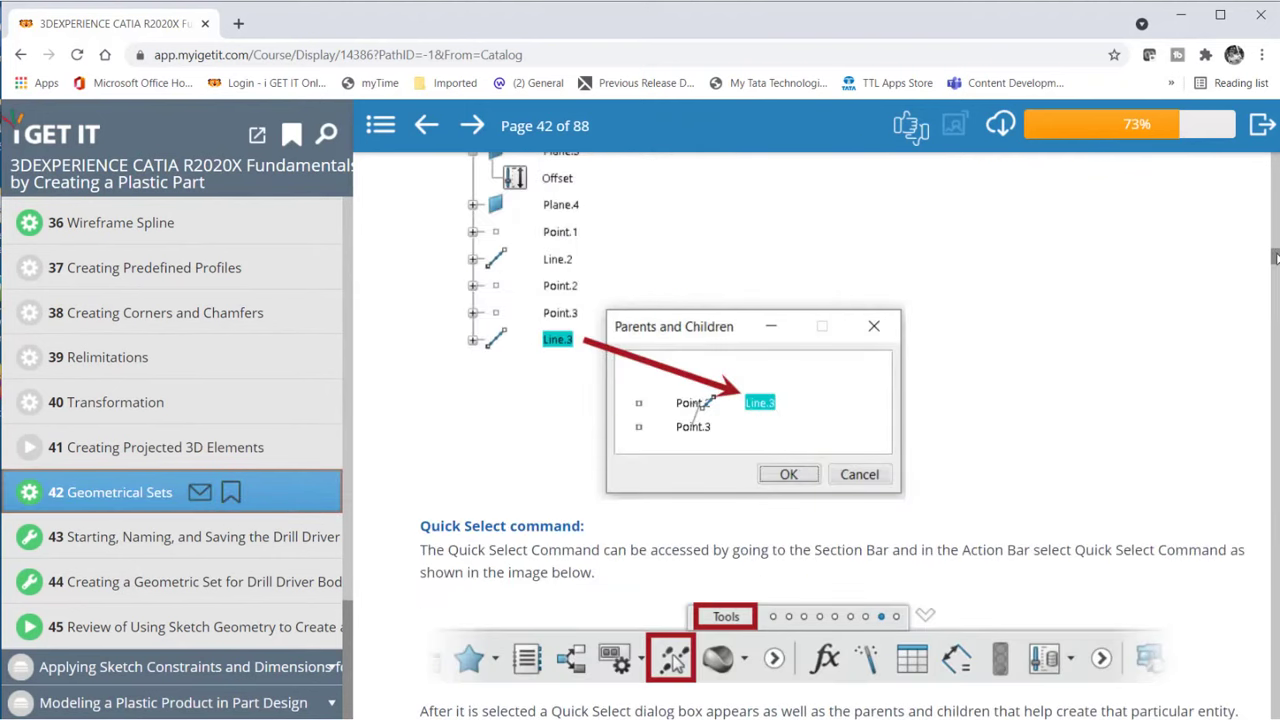
scroll(1276, 258, "up", 1)
scroll(1276, 255, "up", 15)
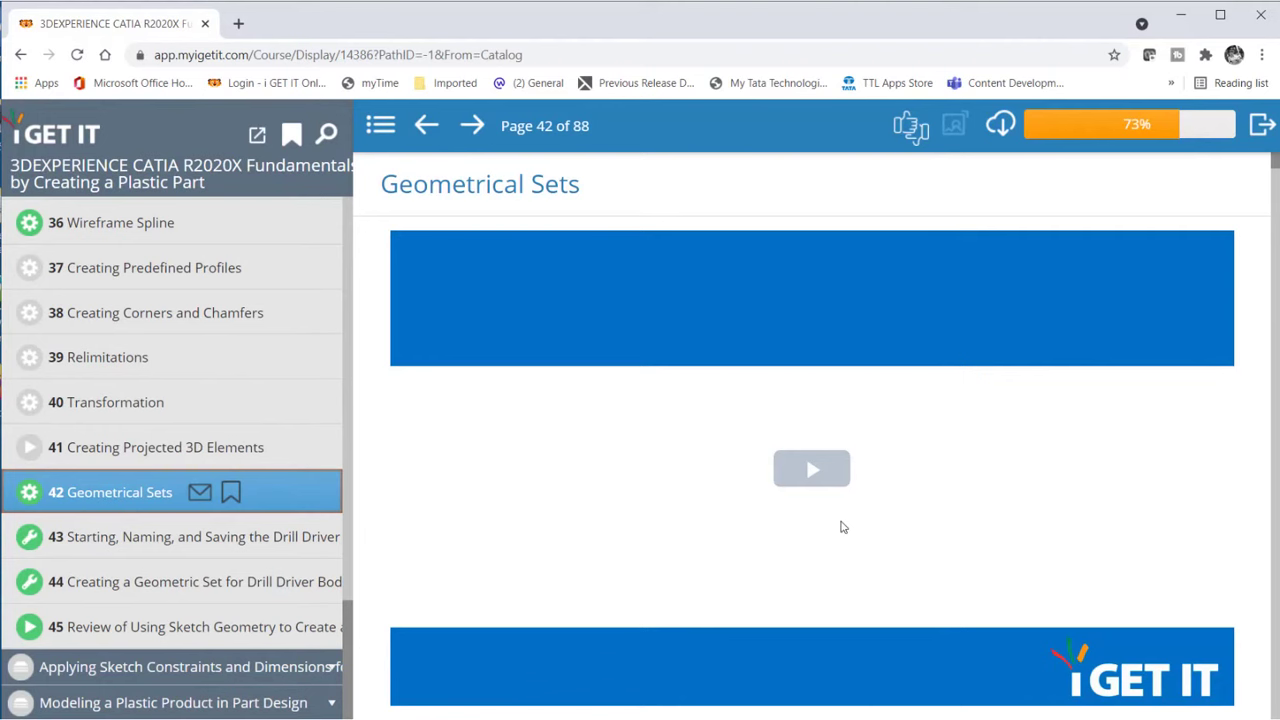
scroll(841, 527, "down", 4)
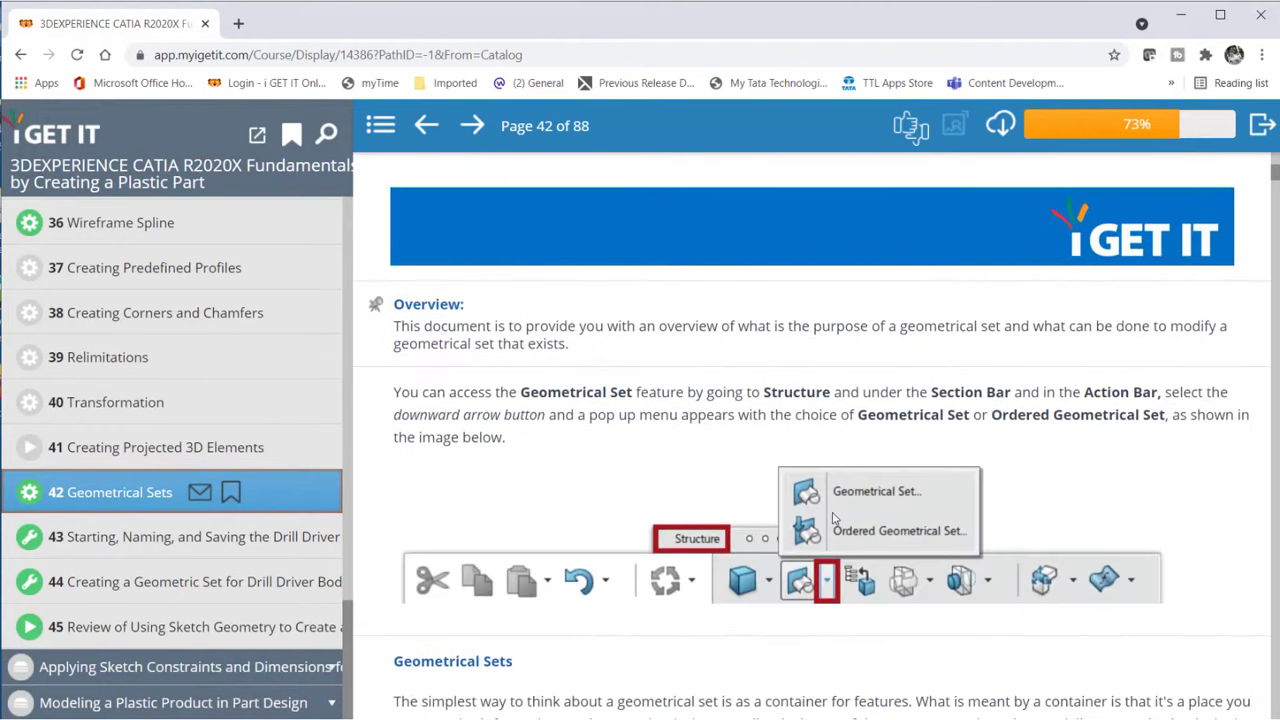
scroll(834, 517, "down", 1)
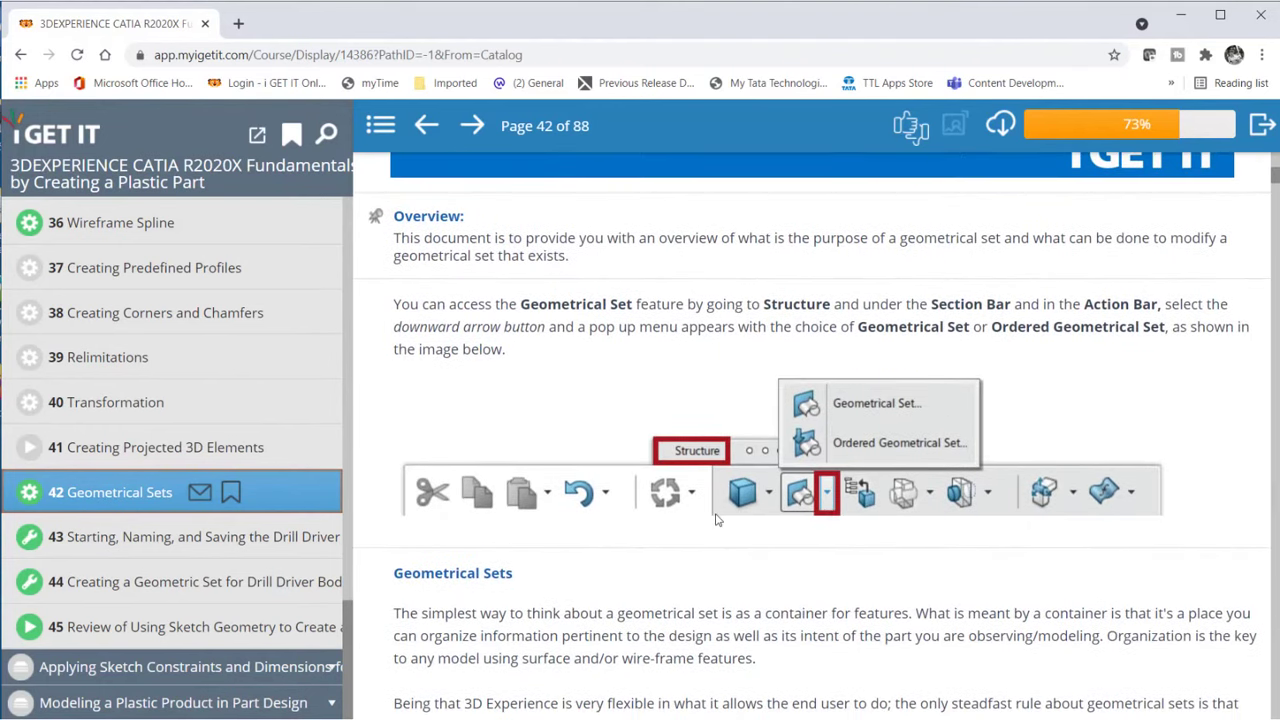
scroll(780, 512, "down", 8)
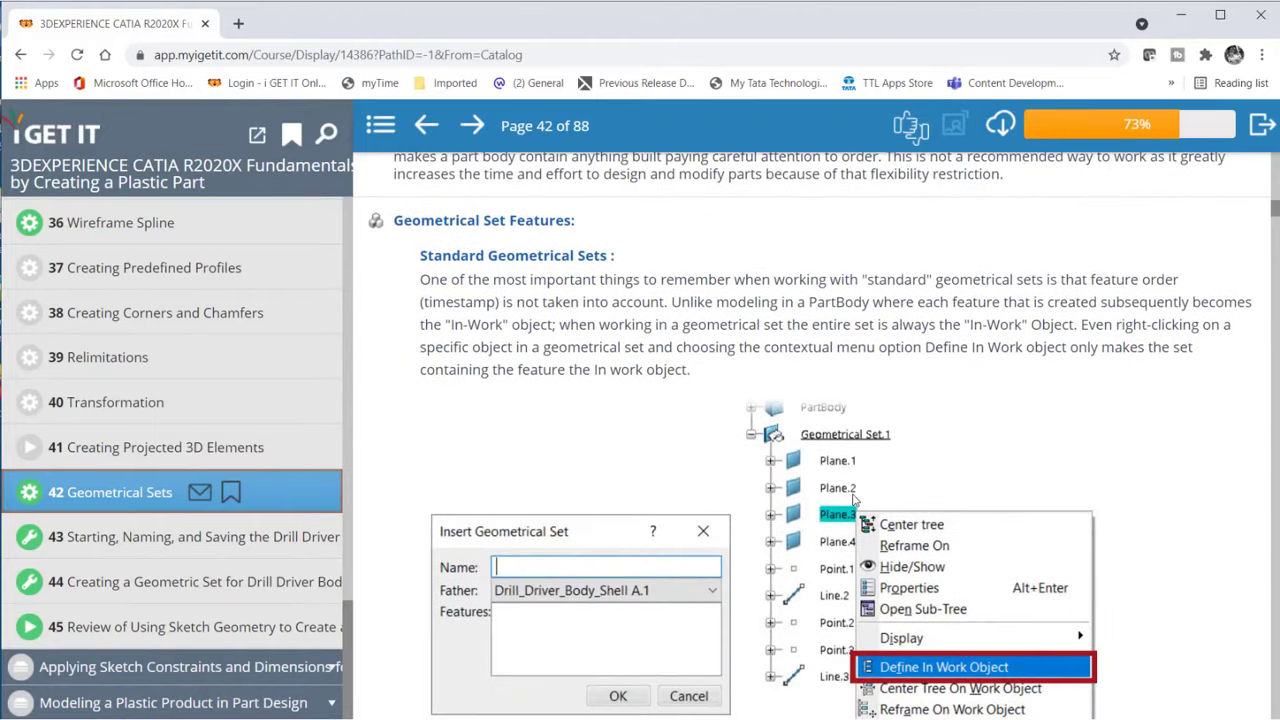
scroll(855, 500, "down", 8)
scroll(1007, 461, "up", 13)
scroll(1007, 461, "up", 10)
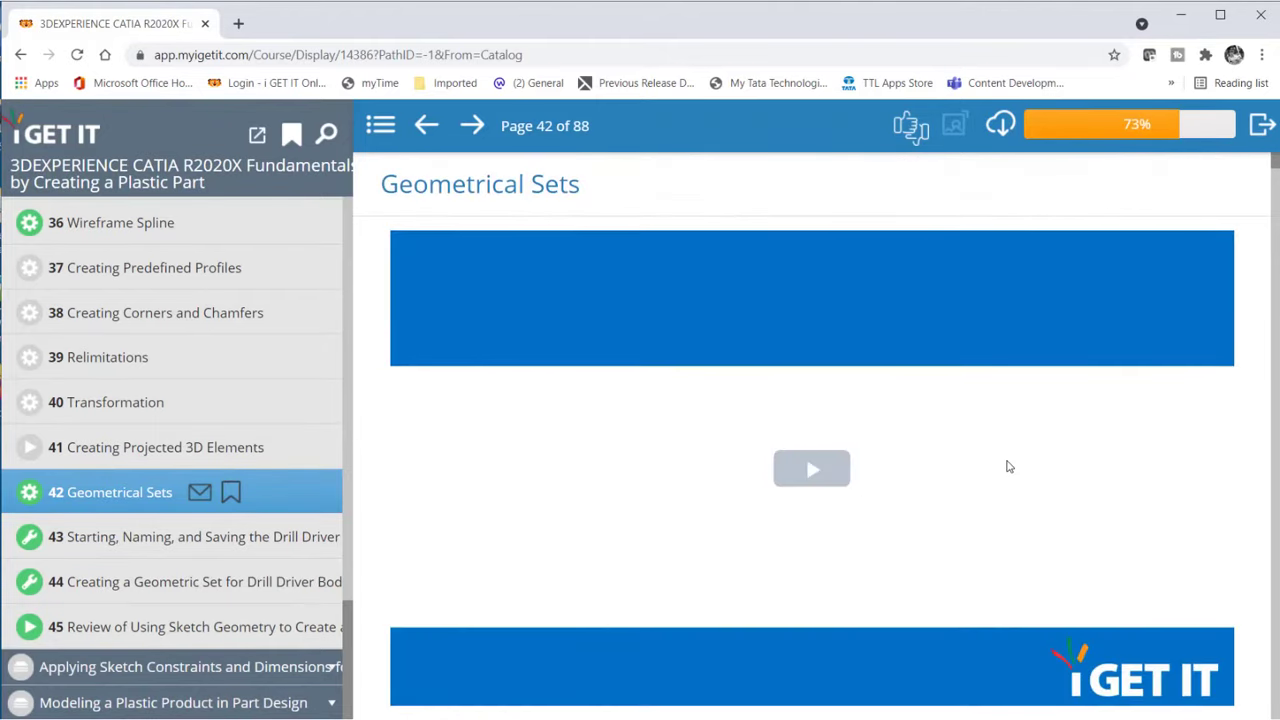
left_click(811, 468)
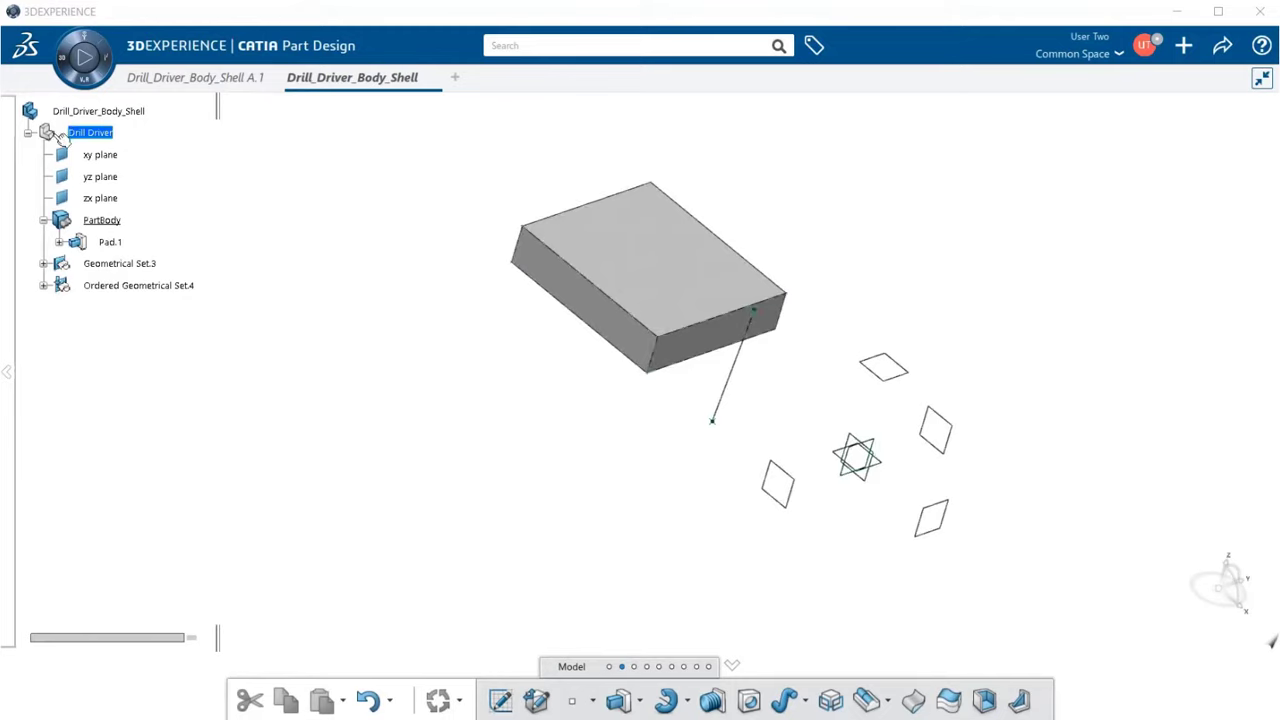
- Examine the geometrical set commands offered for the Drill Driver shape and in the Structure section, and expand Geometrical Set.3
right_click(94, 133)
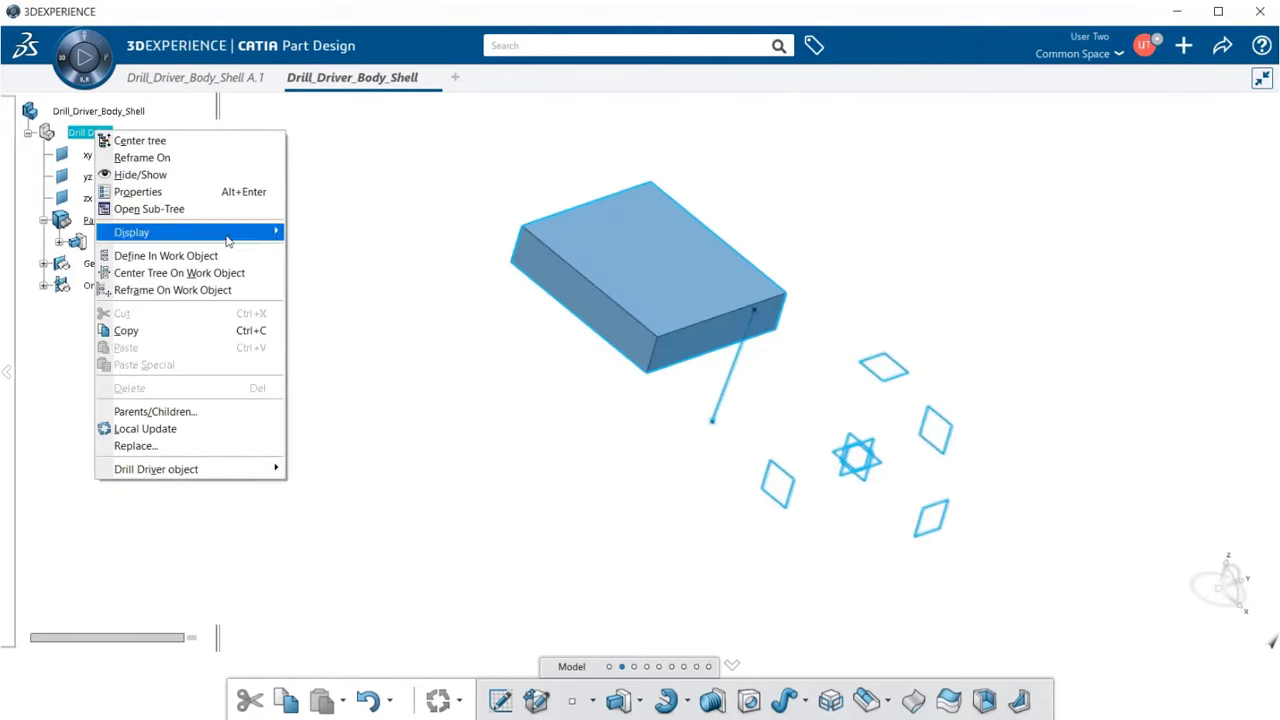
mouse_move(234, 476)
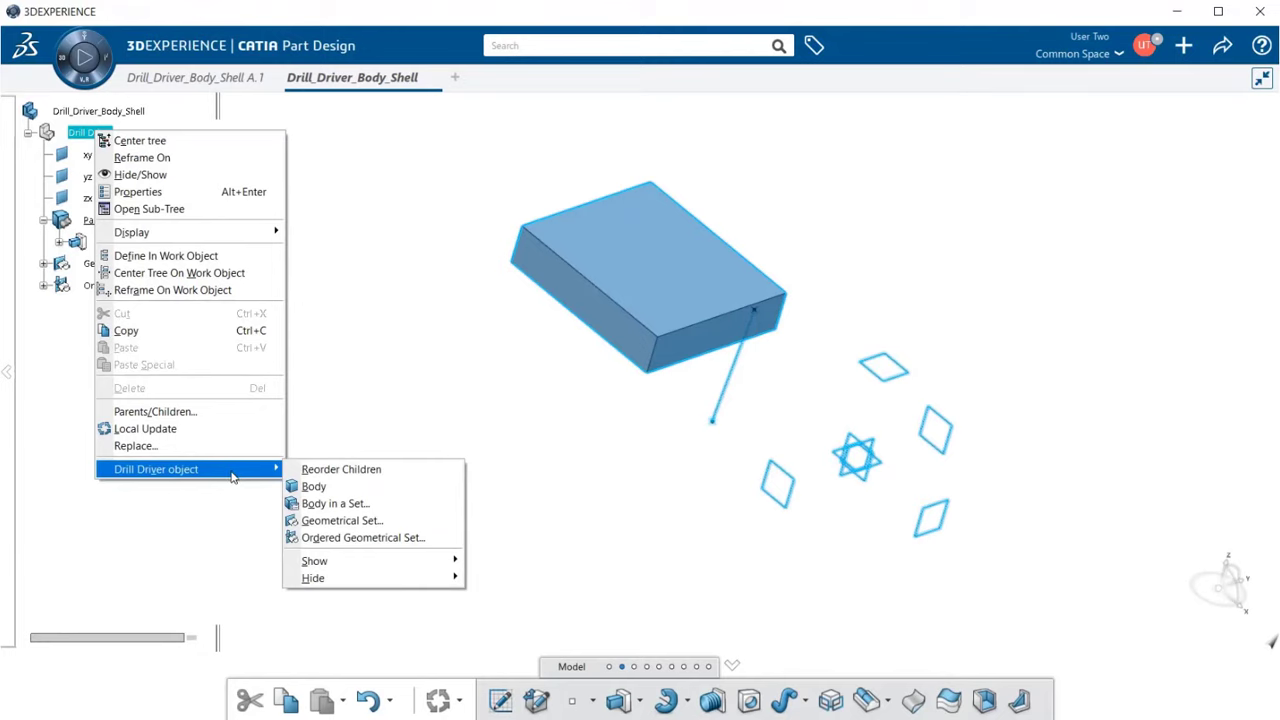
left_click(421, 542)
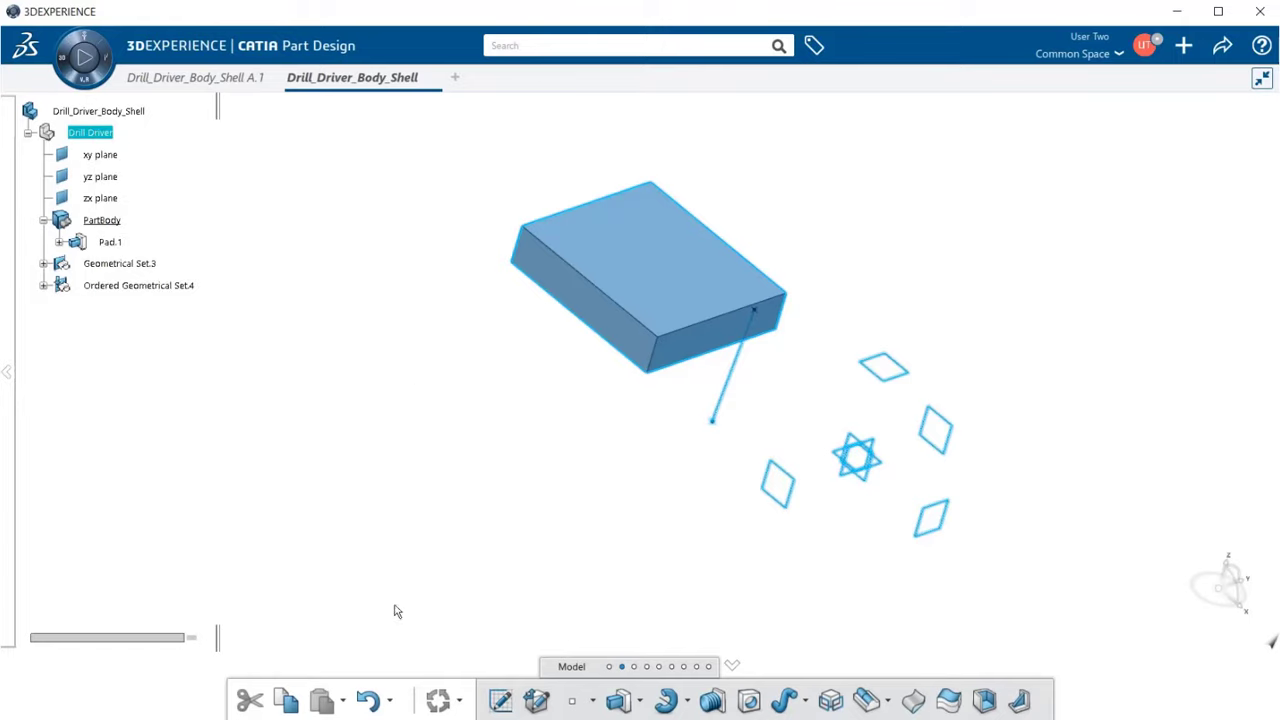
left_click(676, 667)
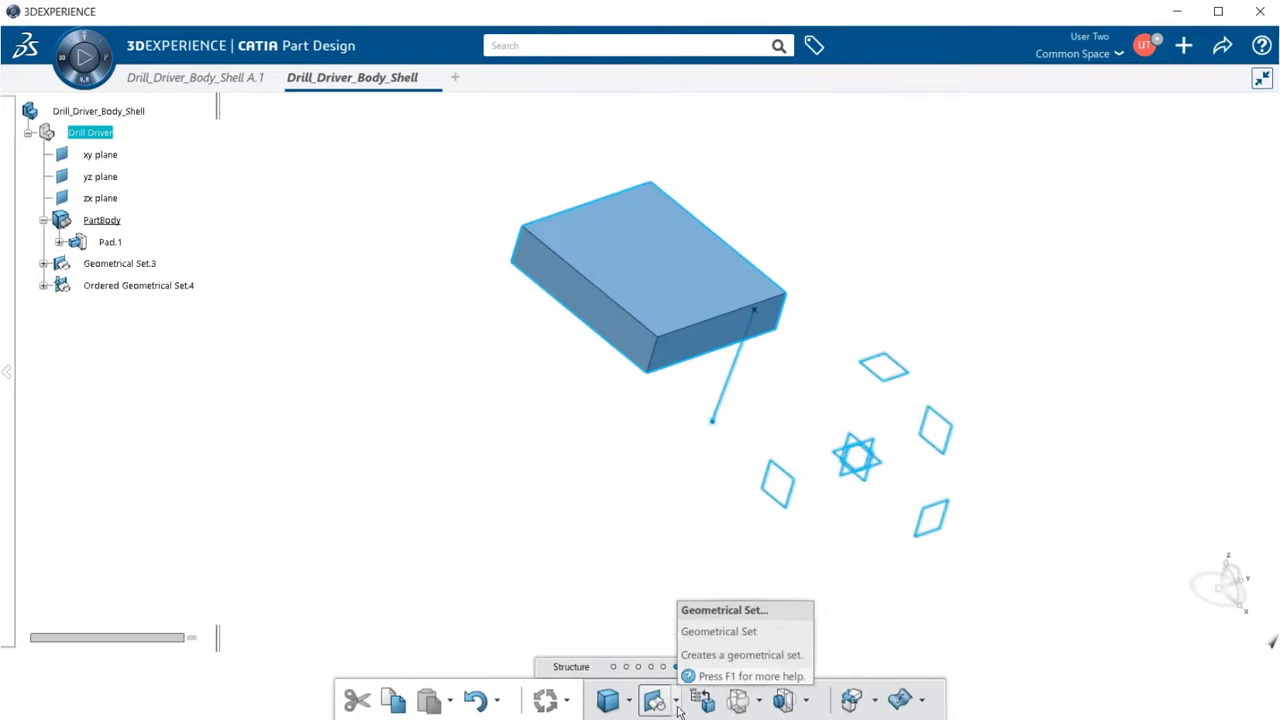
left_click(677, 704)
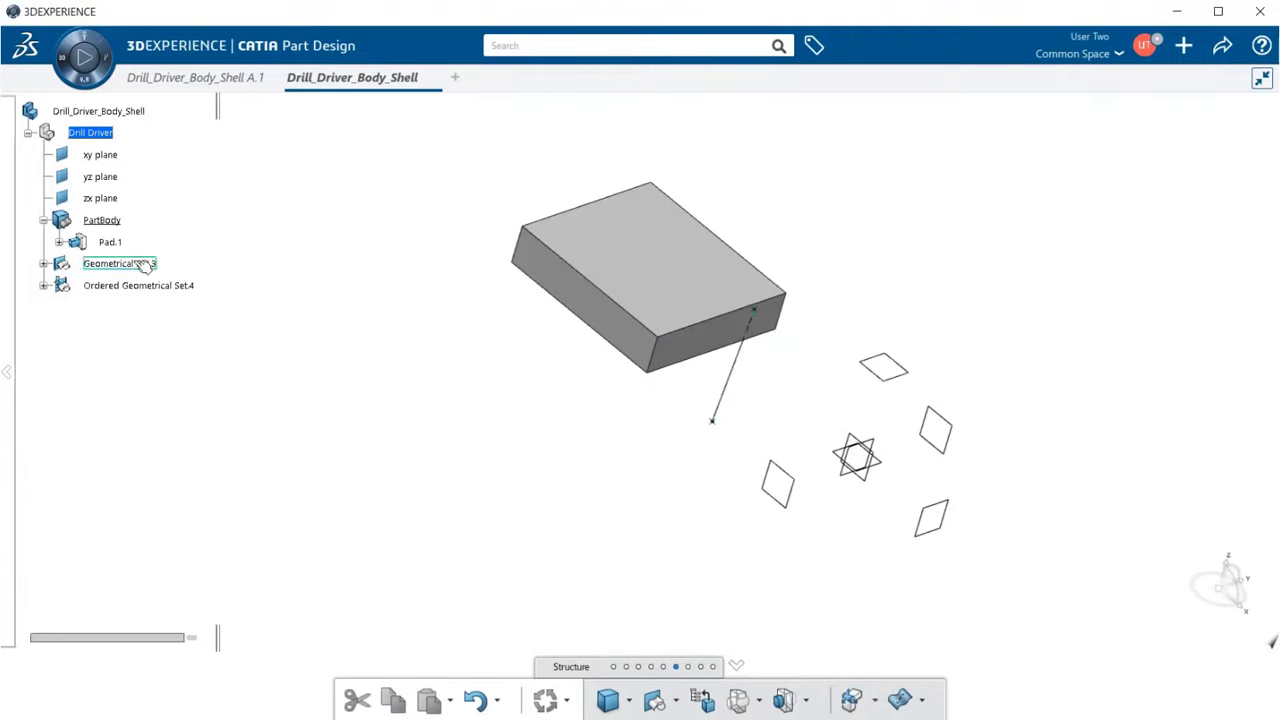
left_click(43, 264)
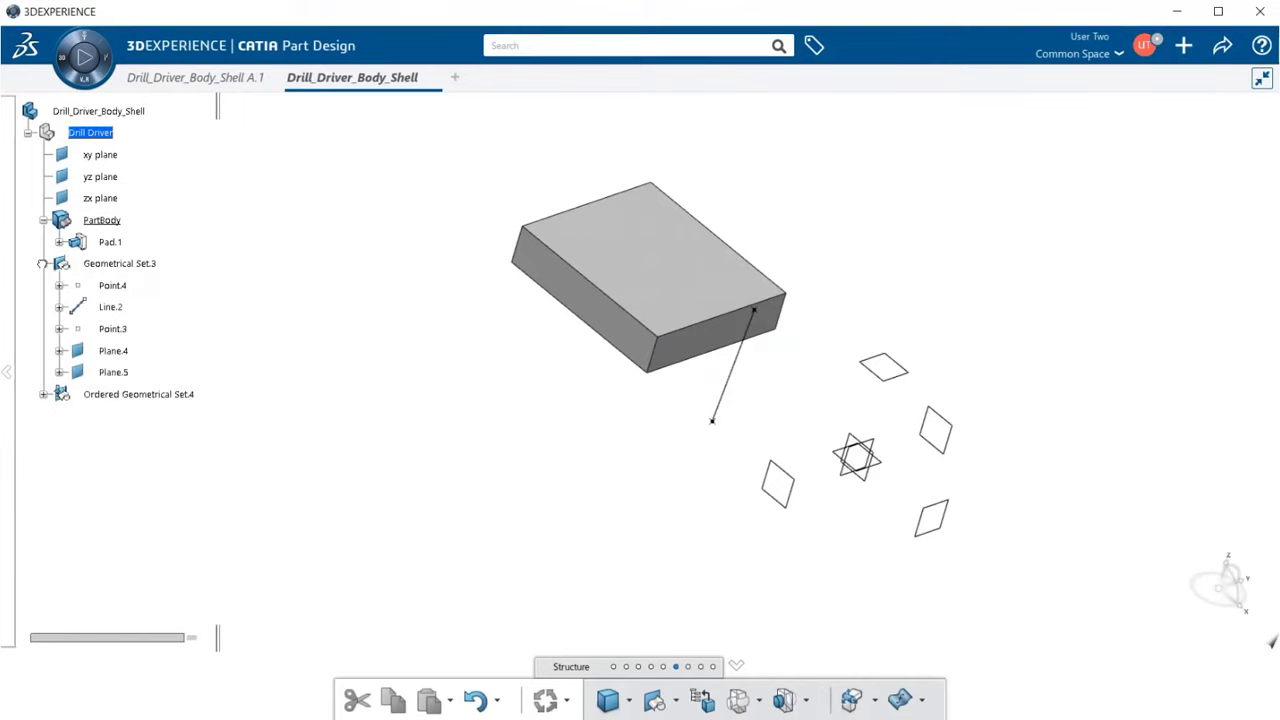
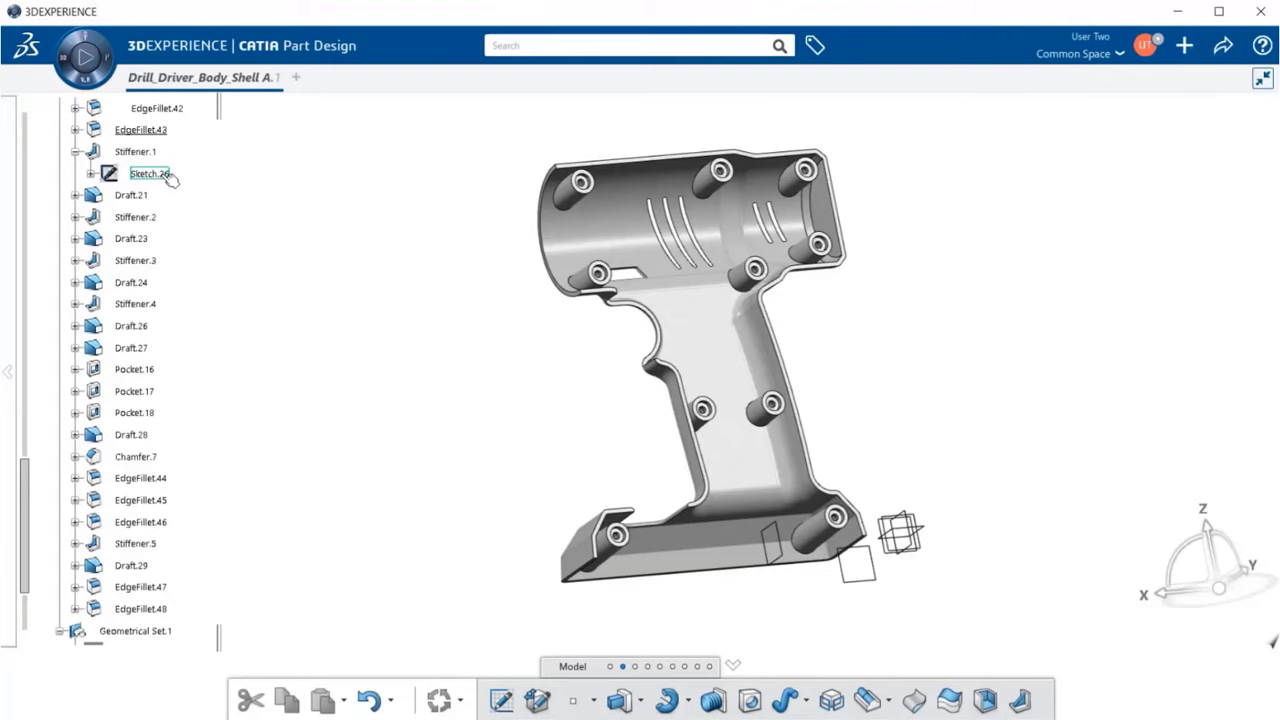
- Review the parents and children of Sketch.26 under Stiffener.1, and close the relations view
right_click(172, 178)
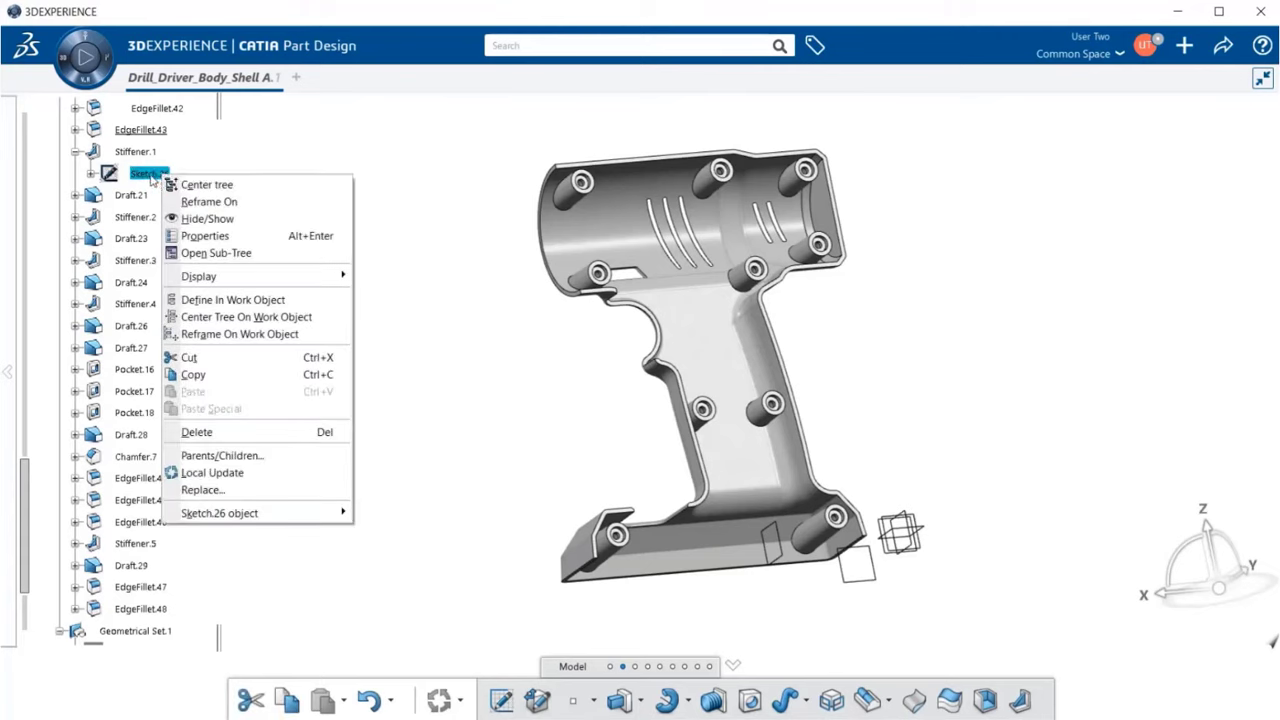
left_click(267, 458)
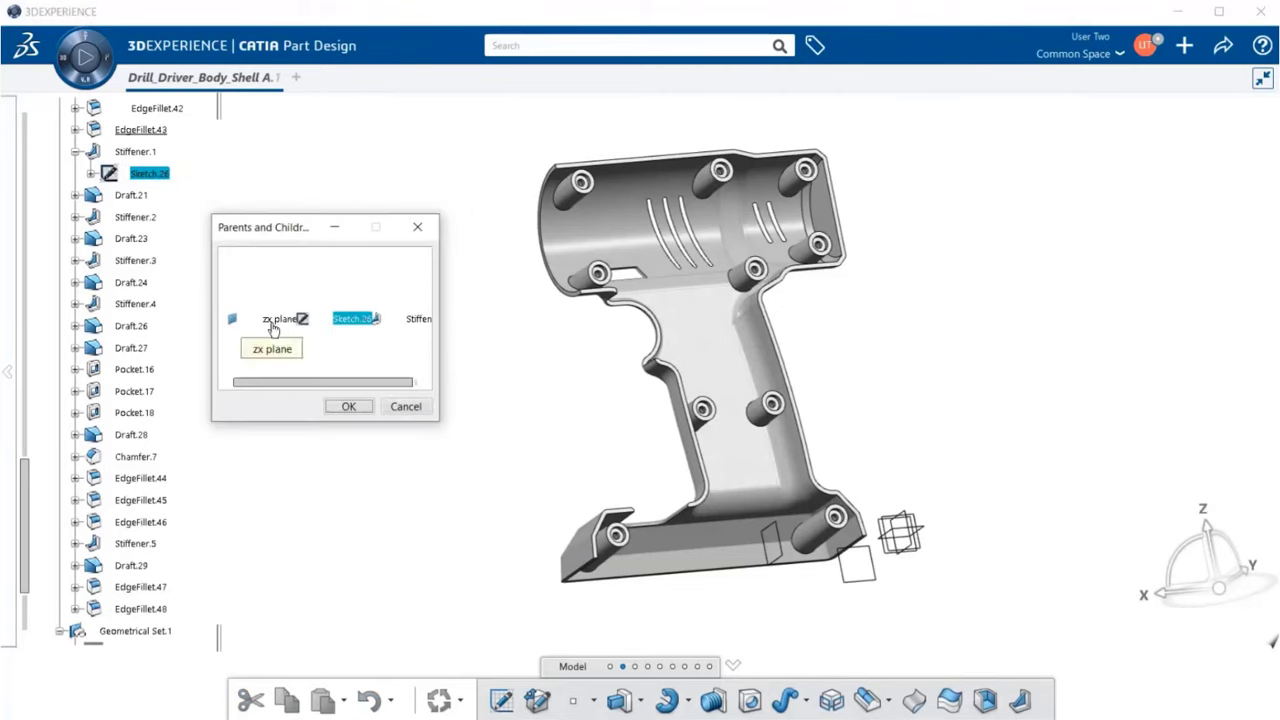
left_click(355, 406)
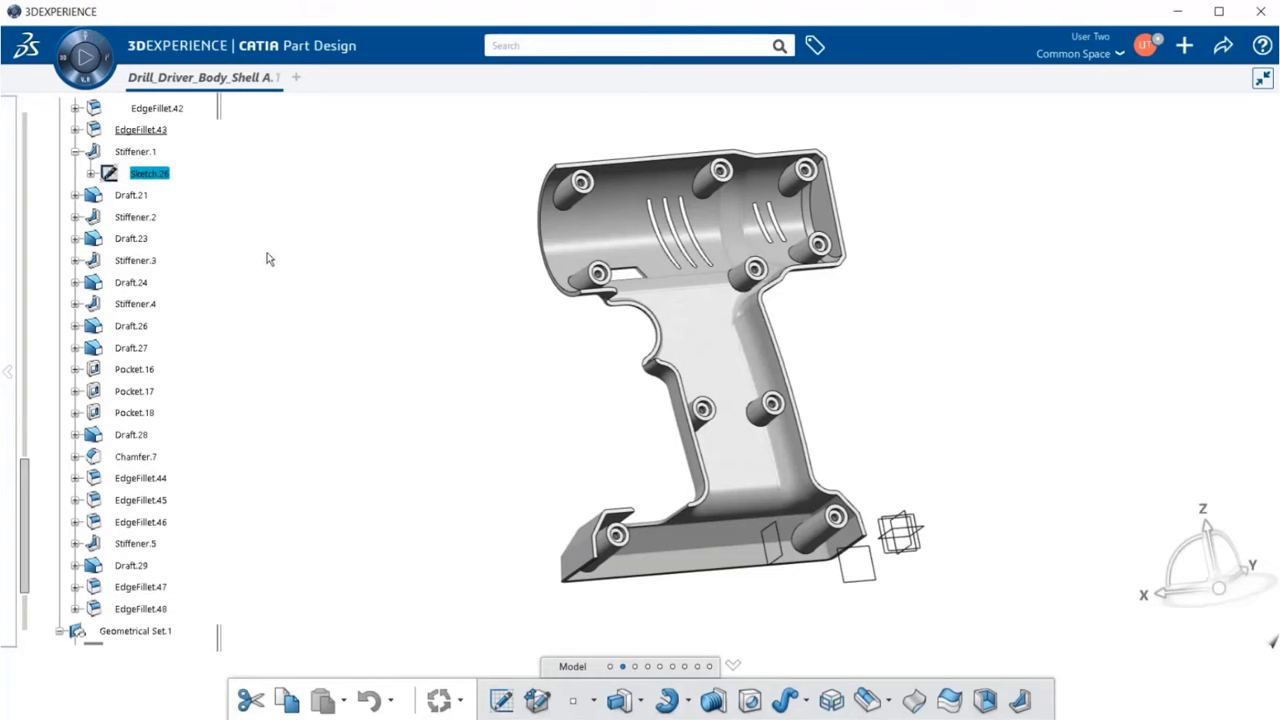
- Open Sketch.26 of Stiffener.1 for editing in the Sketcher and highlight all of its profile lines
right_click(155, 177)
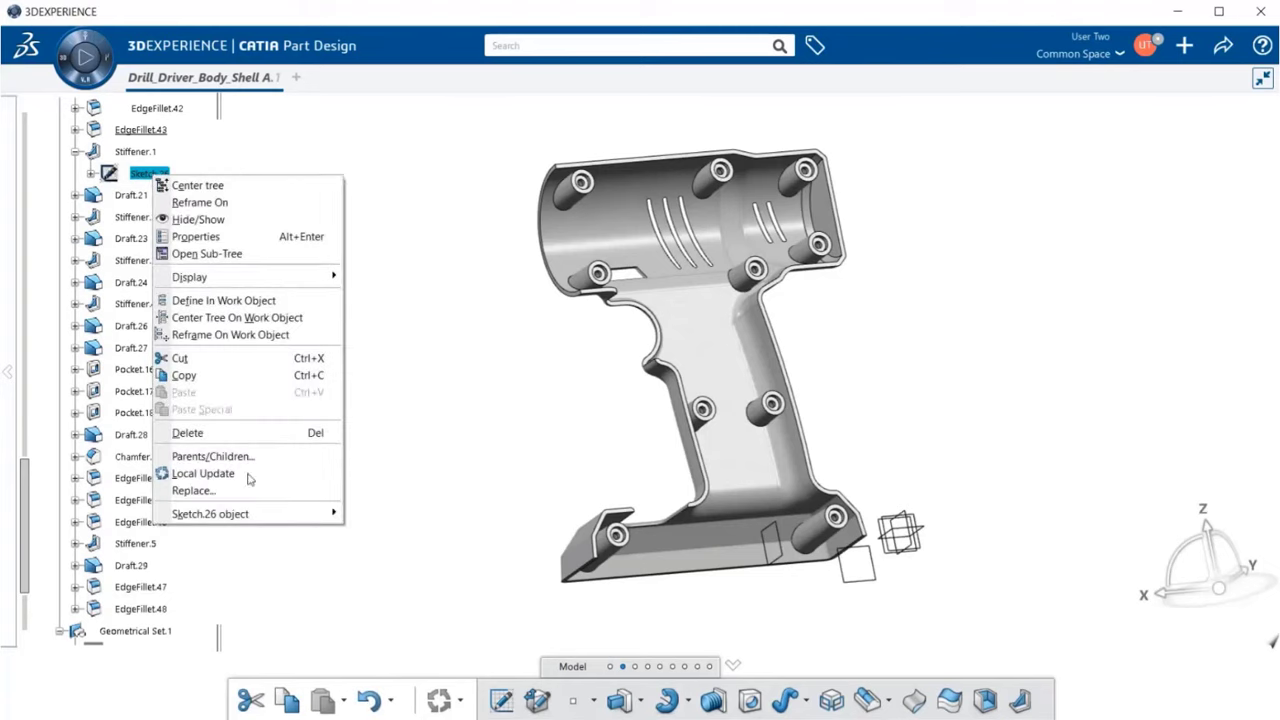
mouse_move(252, 516)
left_click(366, 514)
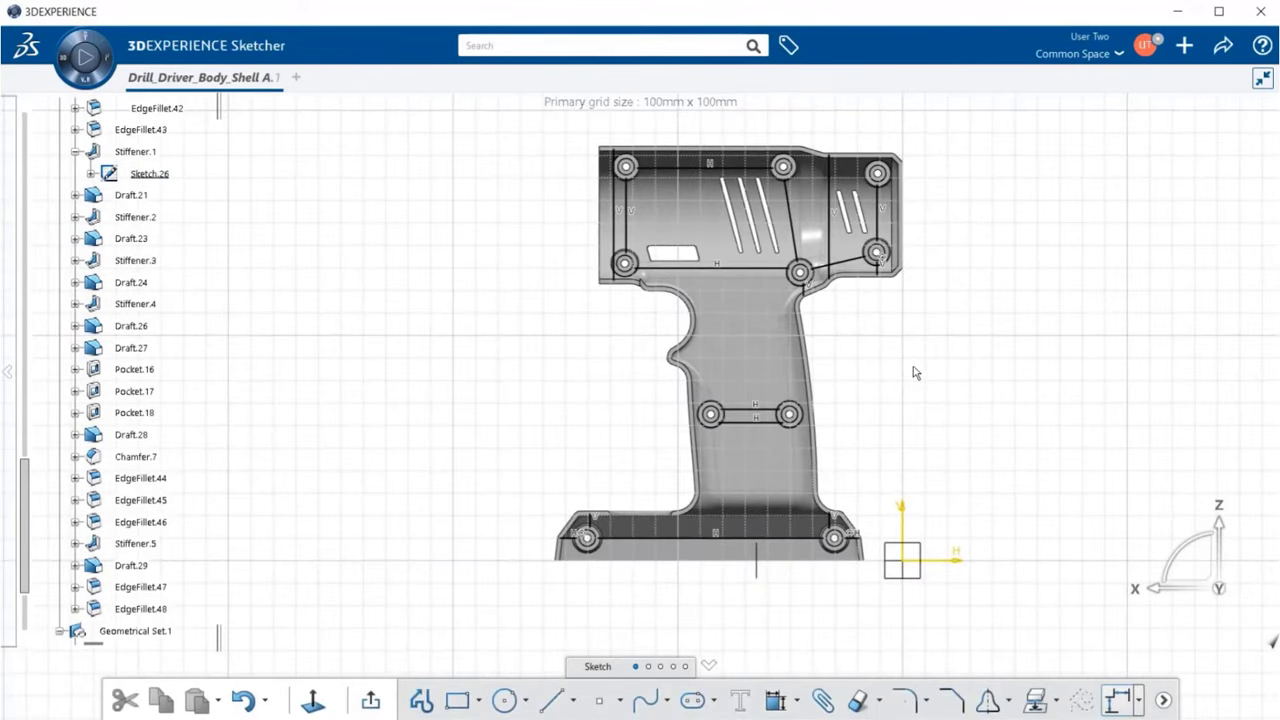
left_click(168, 175)
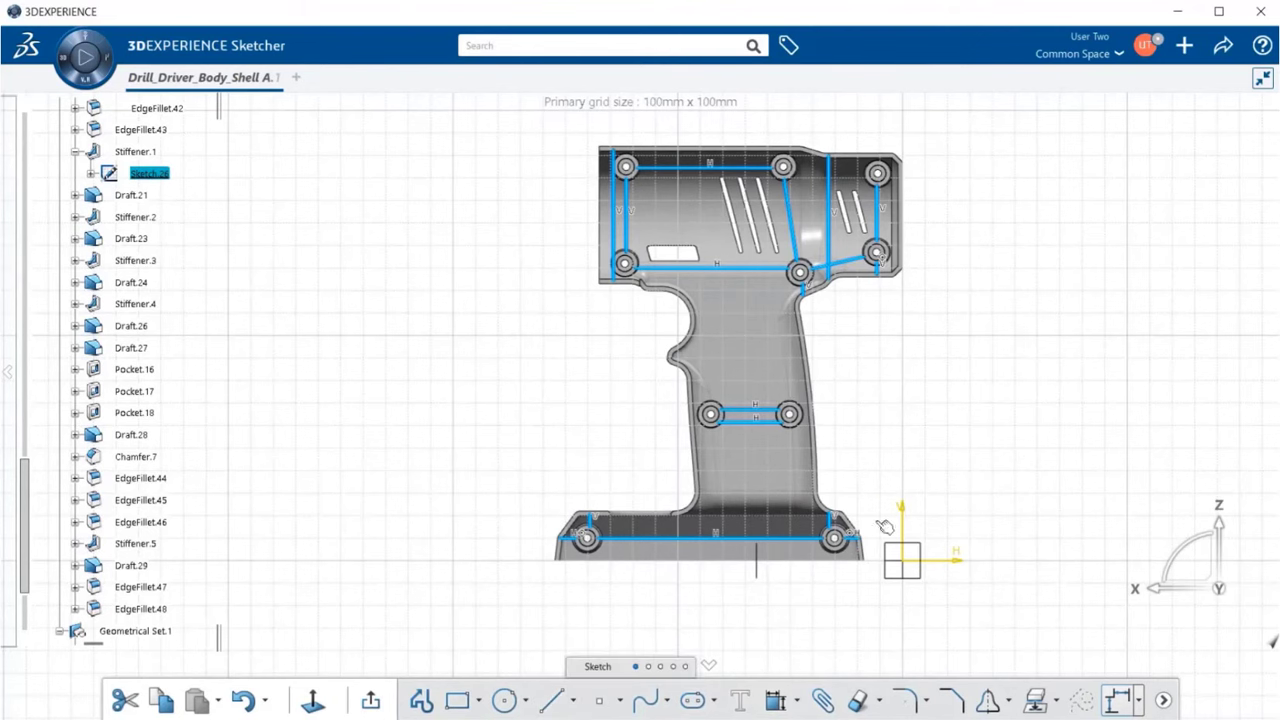
- Examine the Sketch.26 lines running between the bosses in the handle, upper body and base, and exit the sketch
middle_click_drag(891, 391, 837, 449)
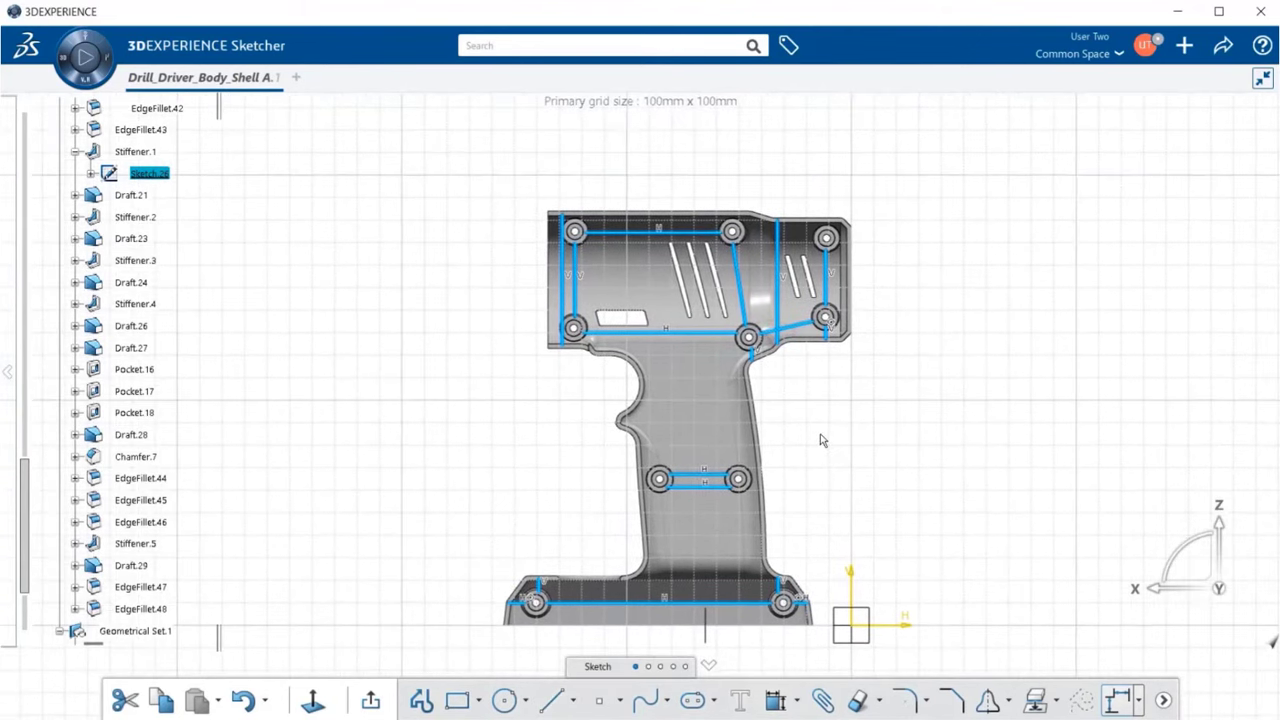
scroll(820, 434, "up", 5)
middle_click_drag(988, 477, 951, 497)
scroll(951, 497, "up", 2)
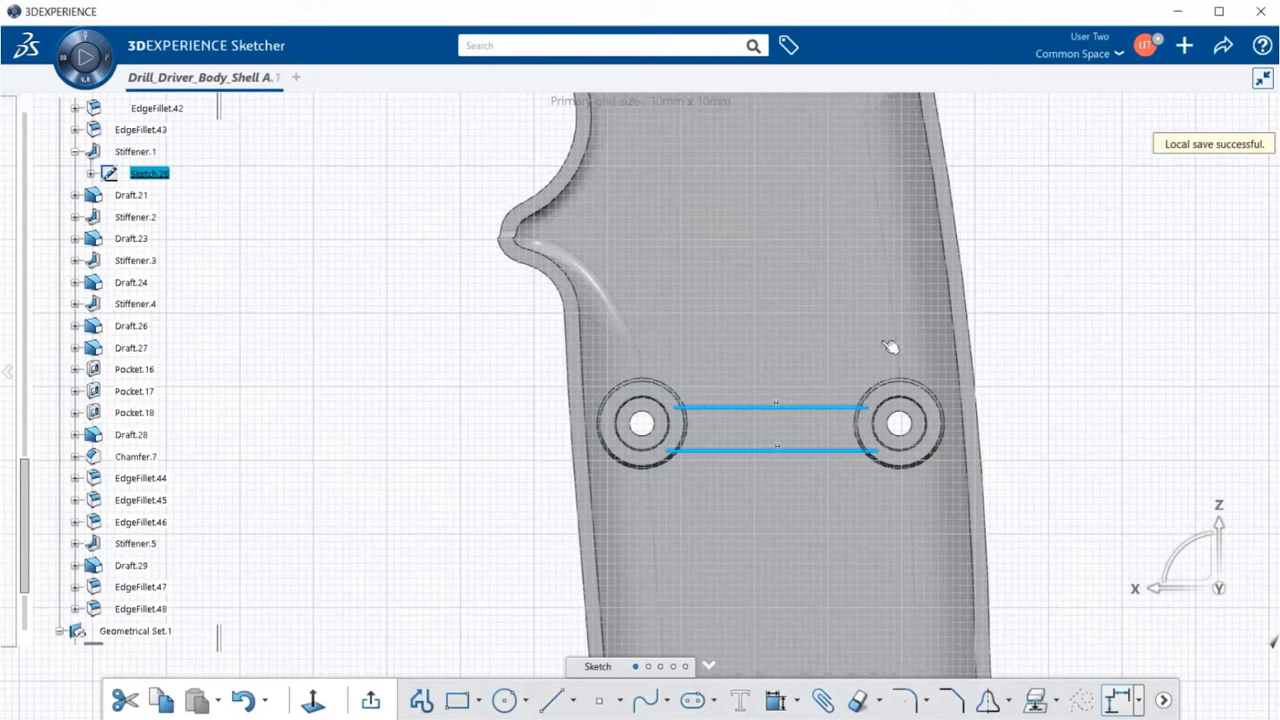
mouse_move(877, 274)
middle_mouse_down()
mouse_move(905, 471)
mouse_move(957, 460)
mouse_move(826, 554)
mouse_move(850, 530)
middle_mouse_up()
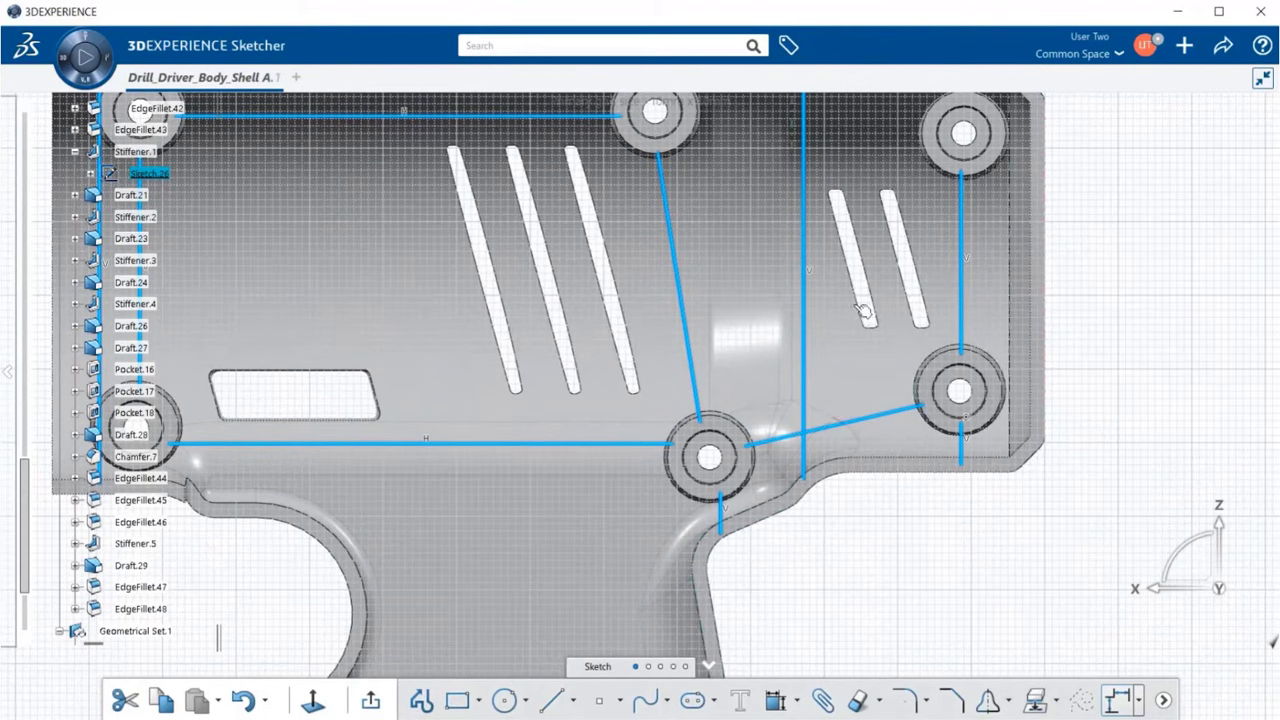
middle_click_drag(857, 300, 840, 397)
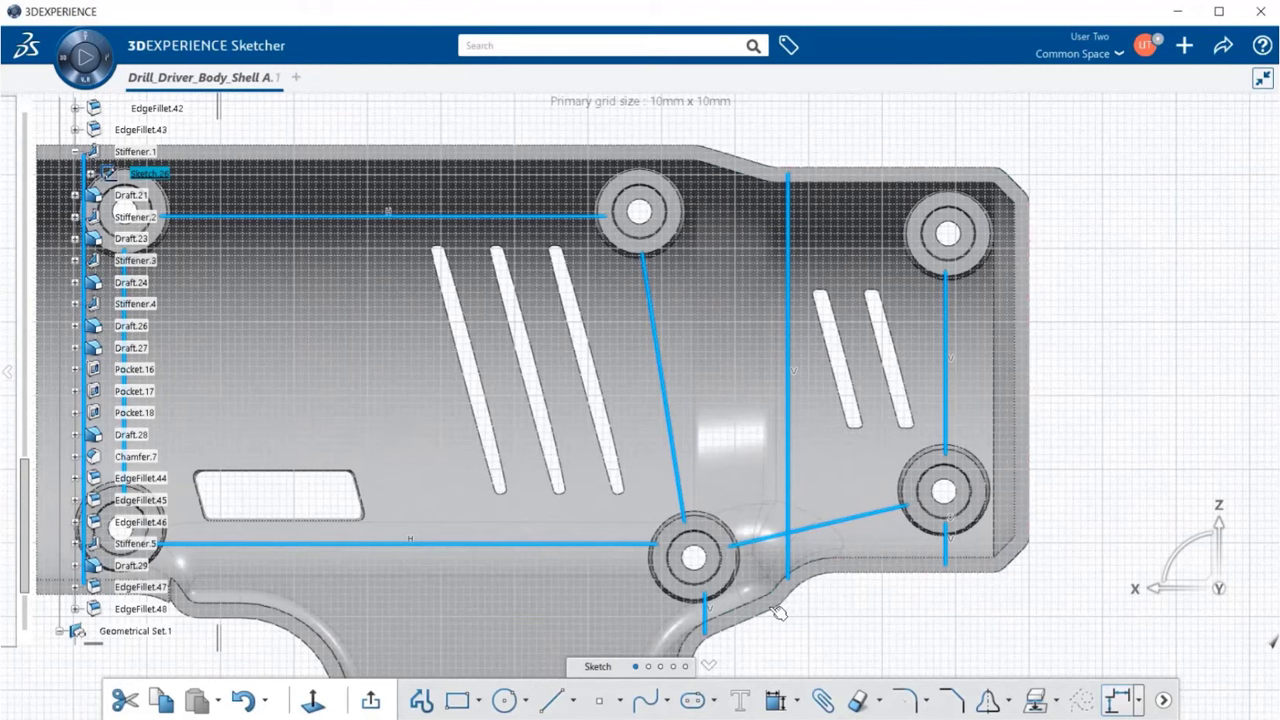
middle_click_drag(811, 594, 993, 386)
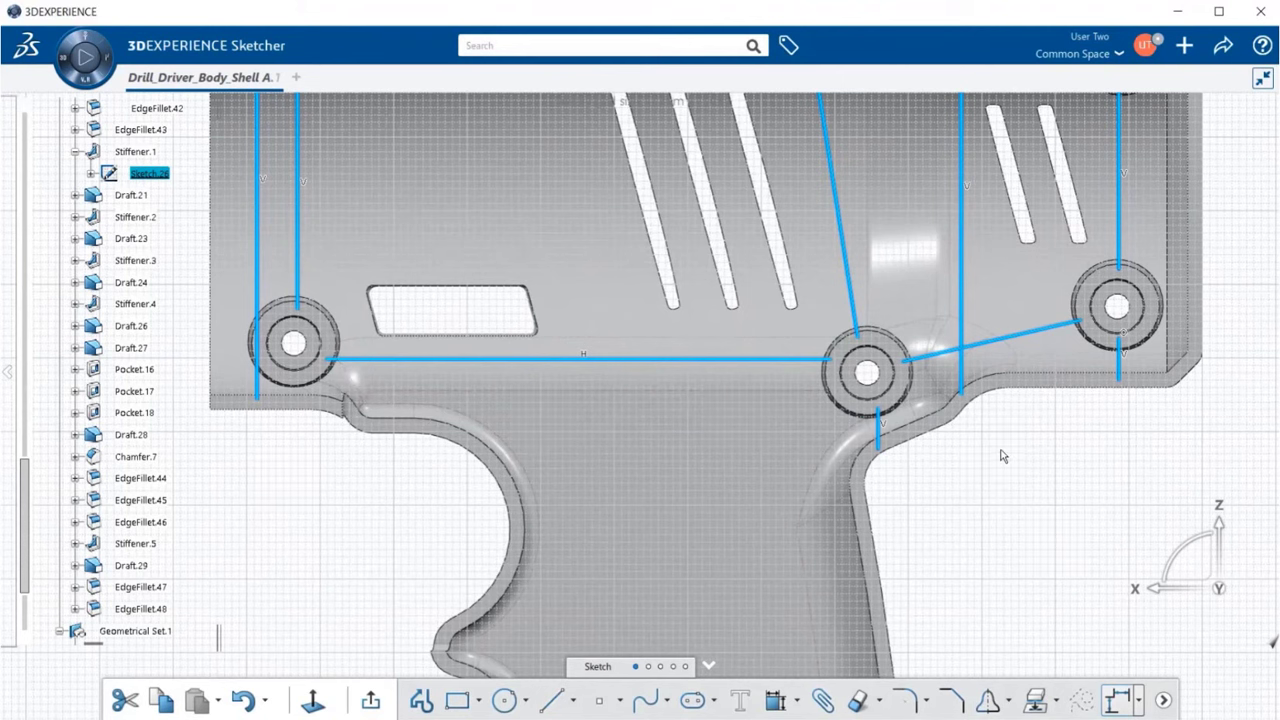
scroll(960, 430, "down", 2)
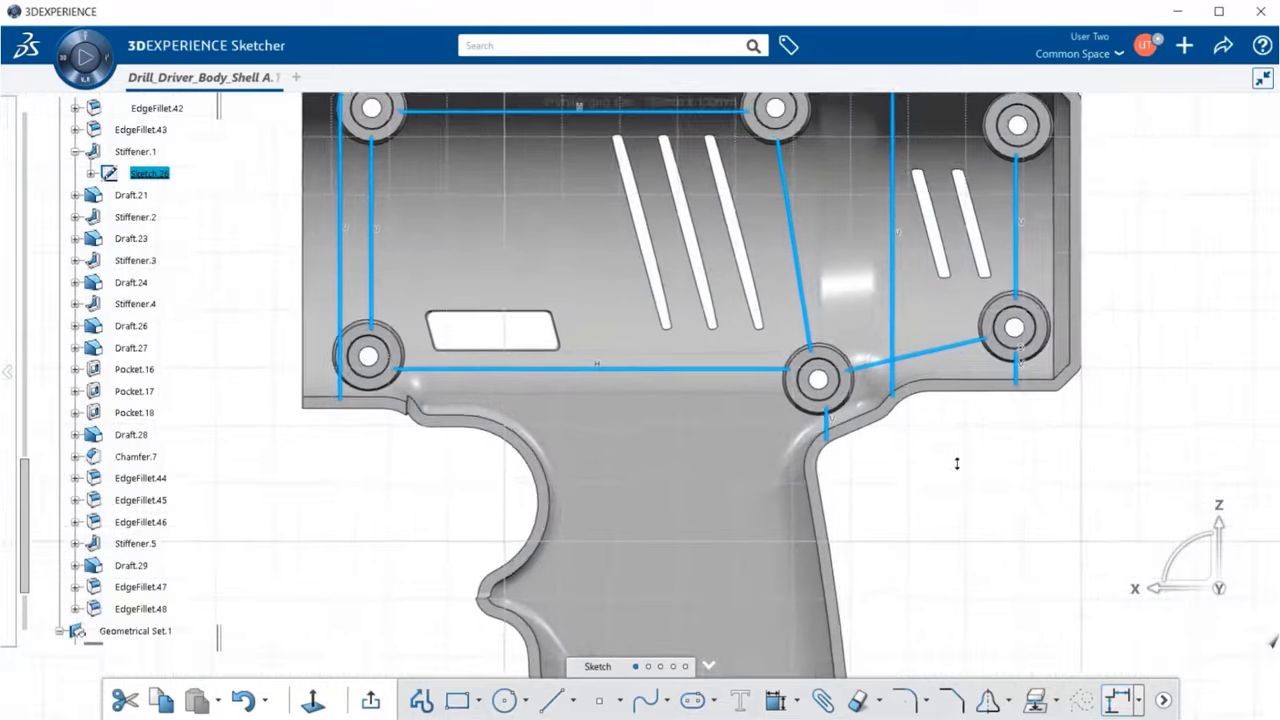
scroll(957, 463, "down", 1)
middle_click_drag(946, 517, 954, 363)
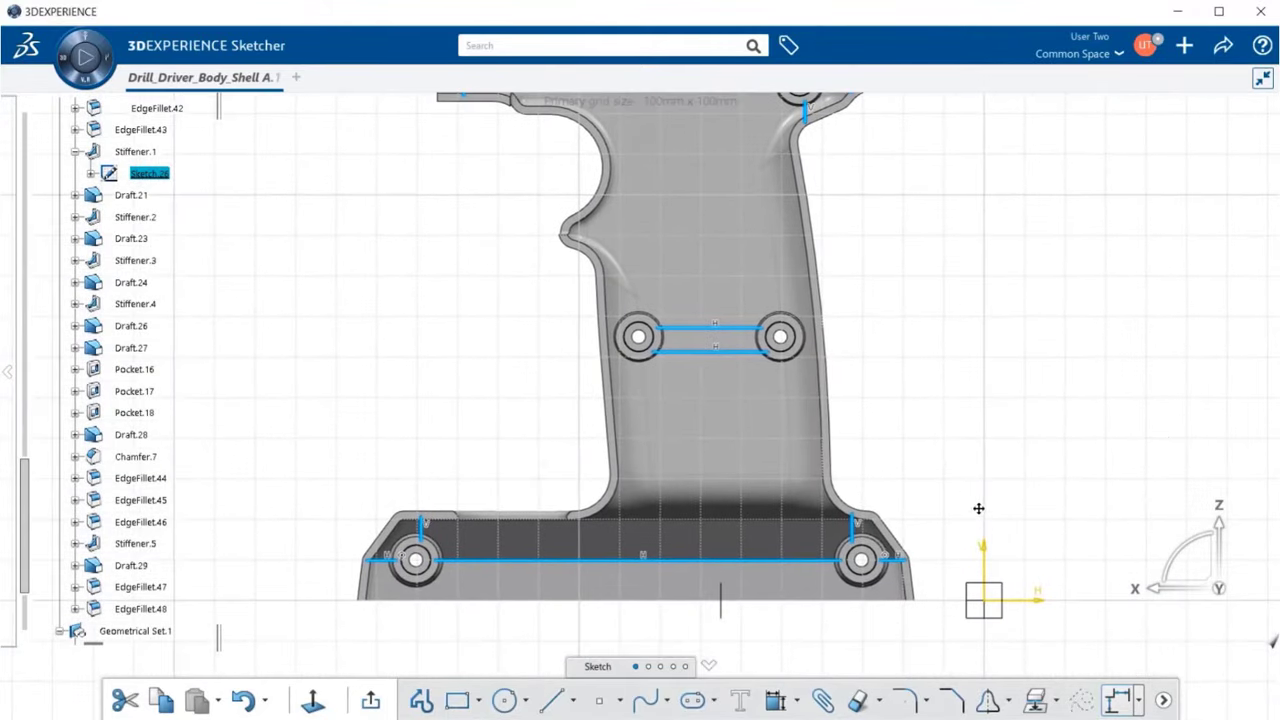
middle_click_drag(978, 508, 998, 449)
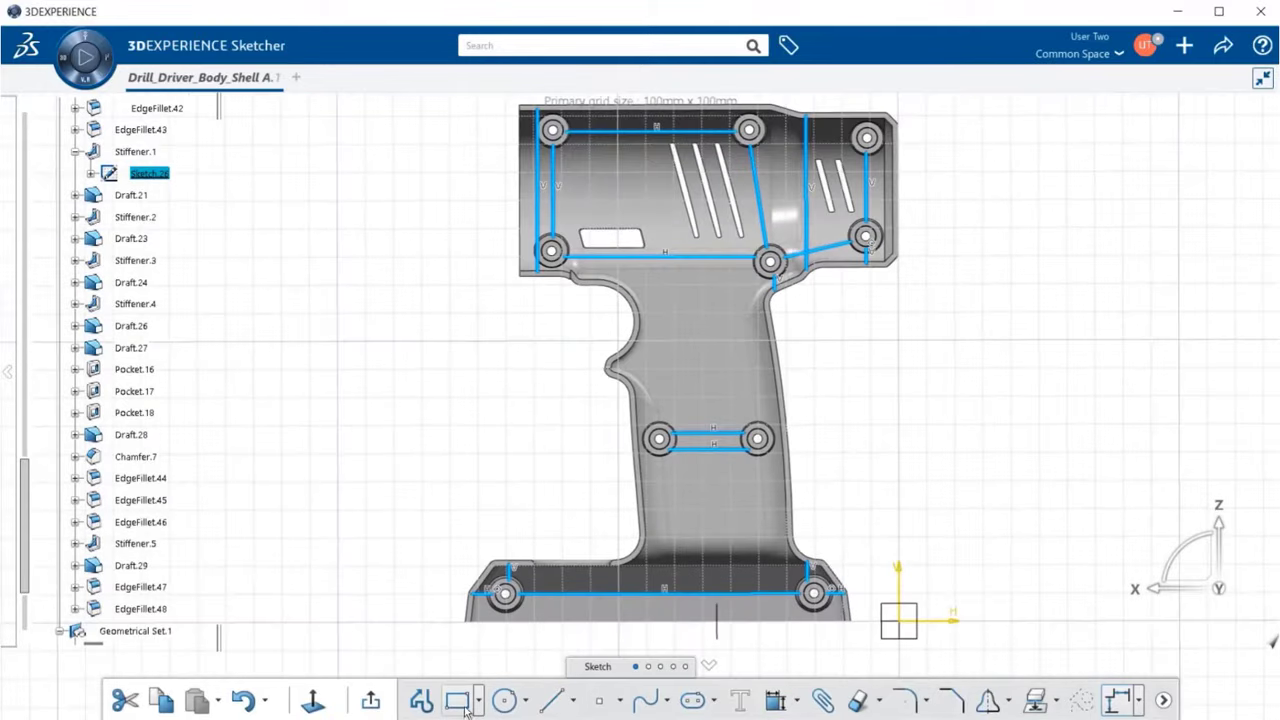
left_click(370, 700)
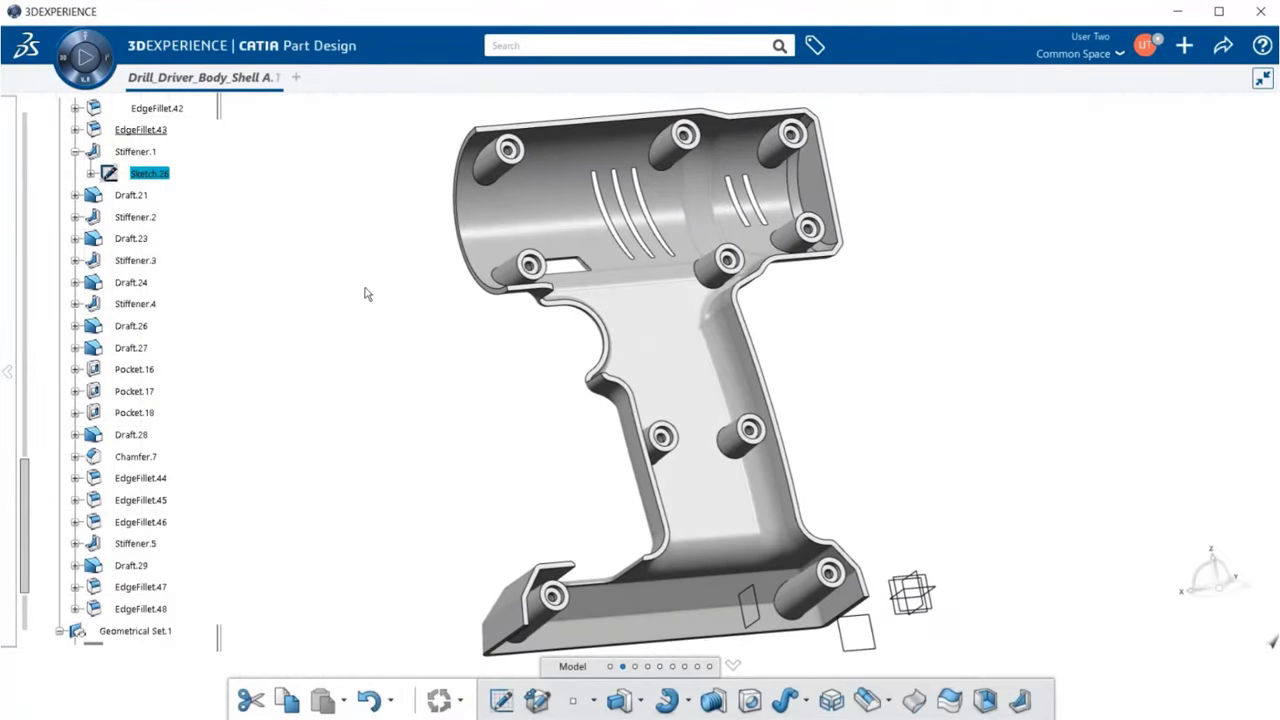
- Define Stiffener.1 as the in-work object and open its definition
right_click(146, 152)
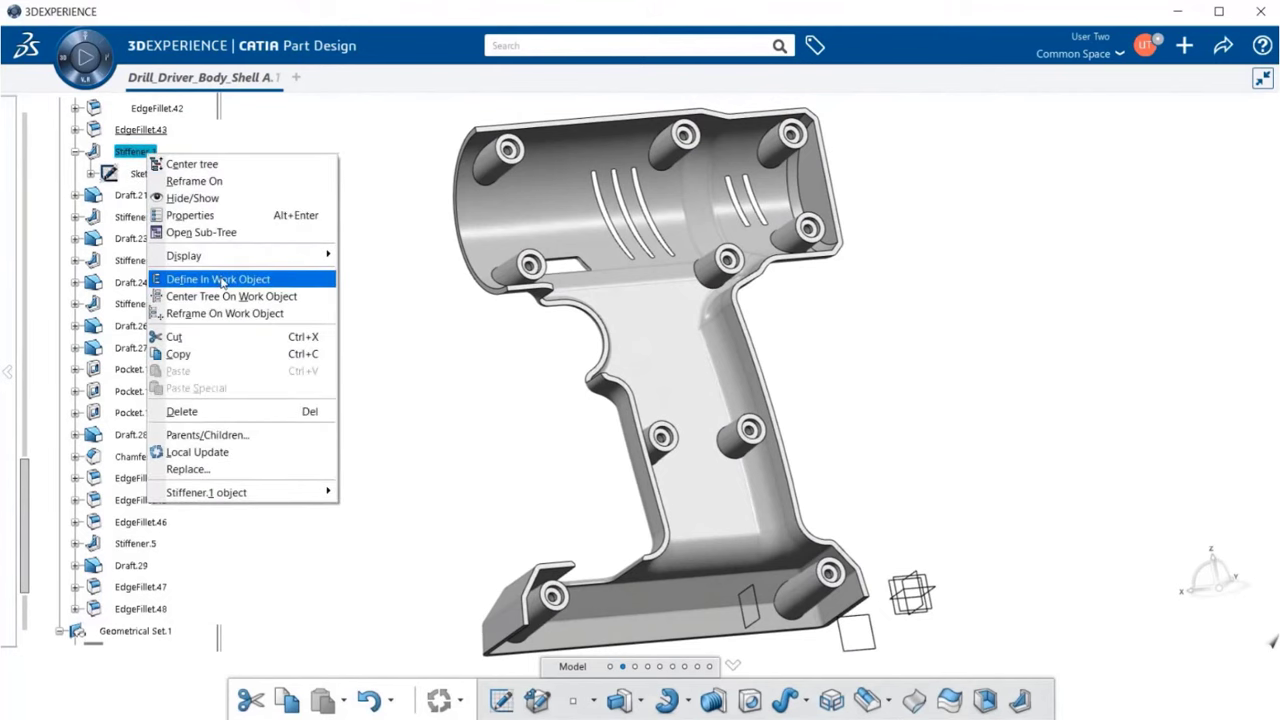
left_click(222, 280)
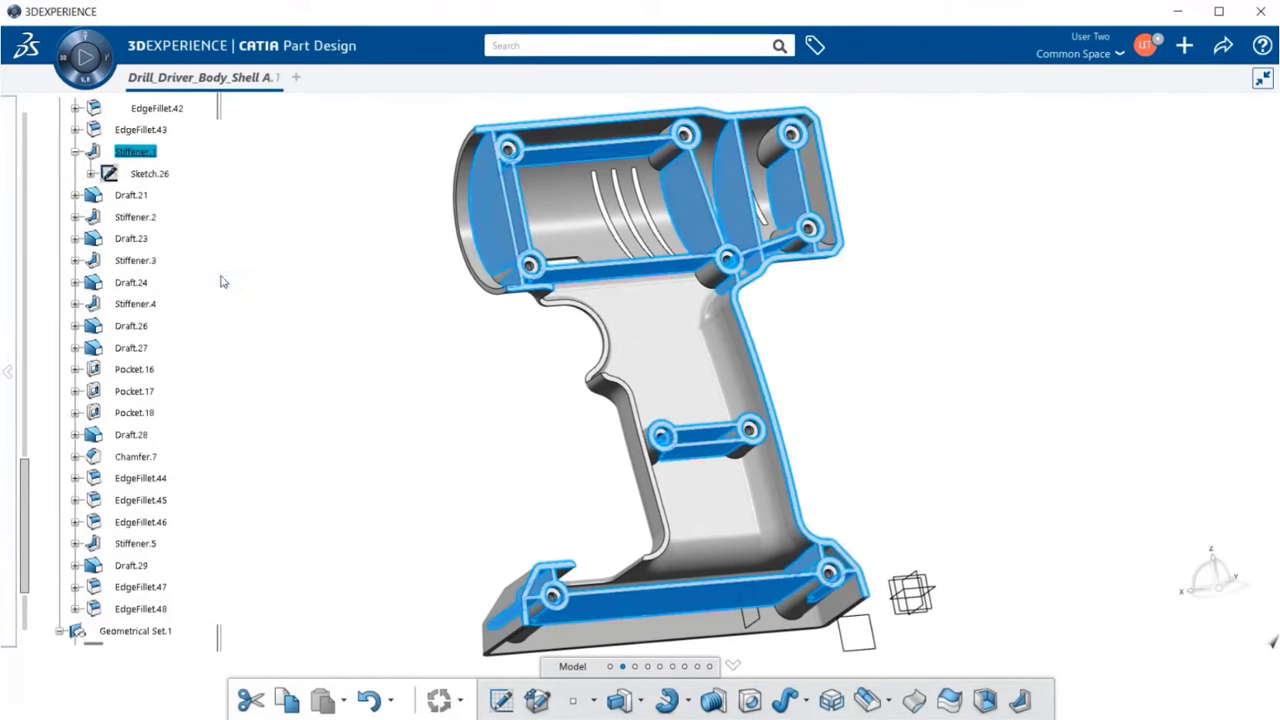
right_click(150, 156)
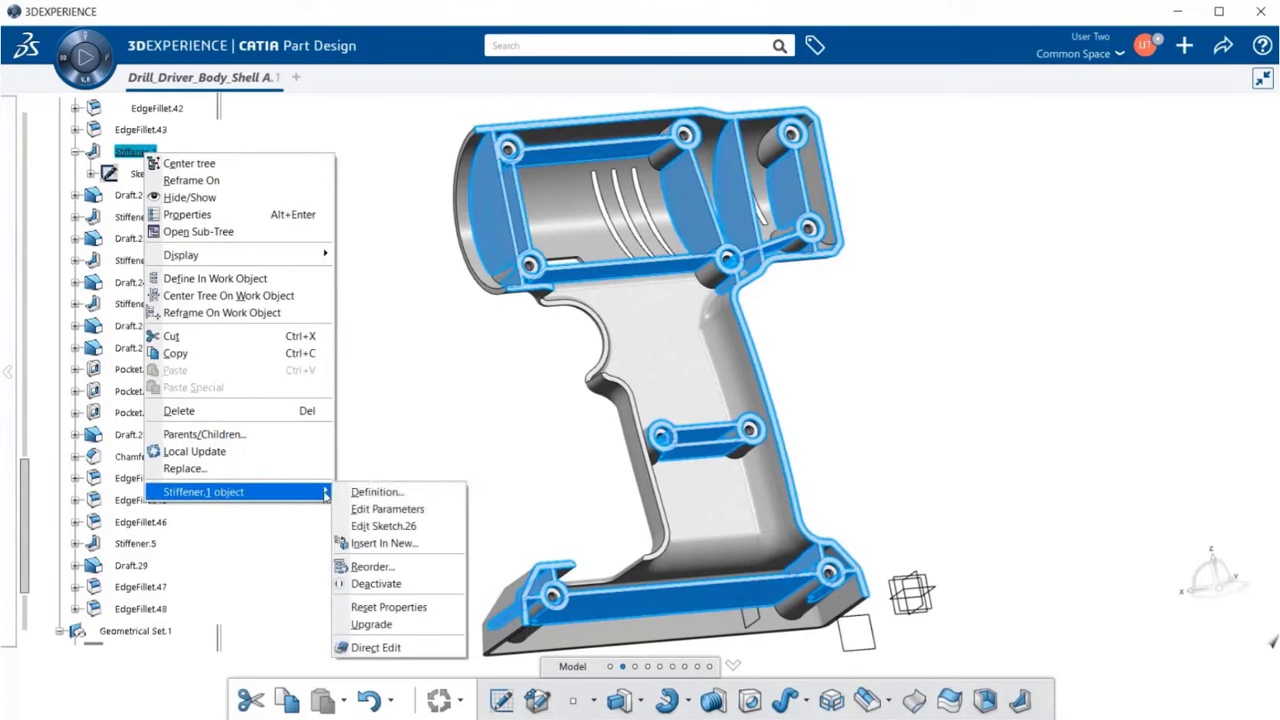
left_click(362, 492)
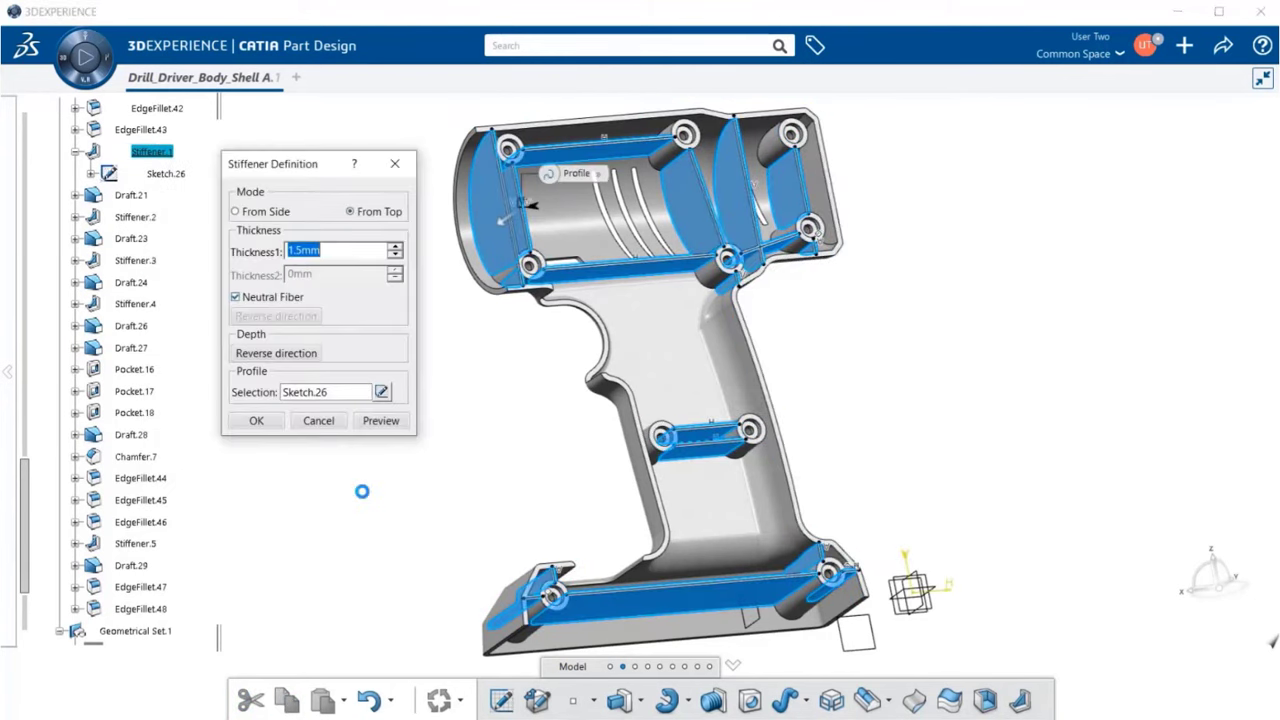
- Examine the Stiffener.1 mode, thickness and profile settings against the ribs around the bosses, and accept the definition unchanged
middle_click_drag(494, 360, 543, 389)
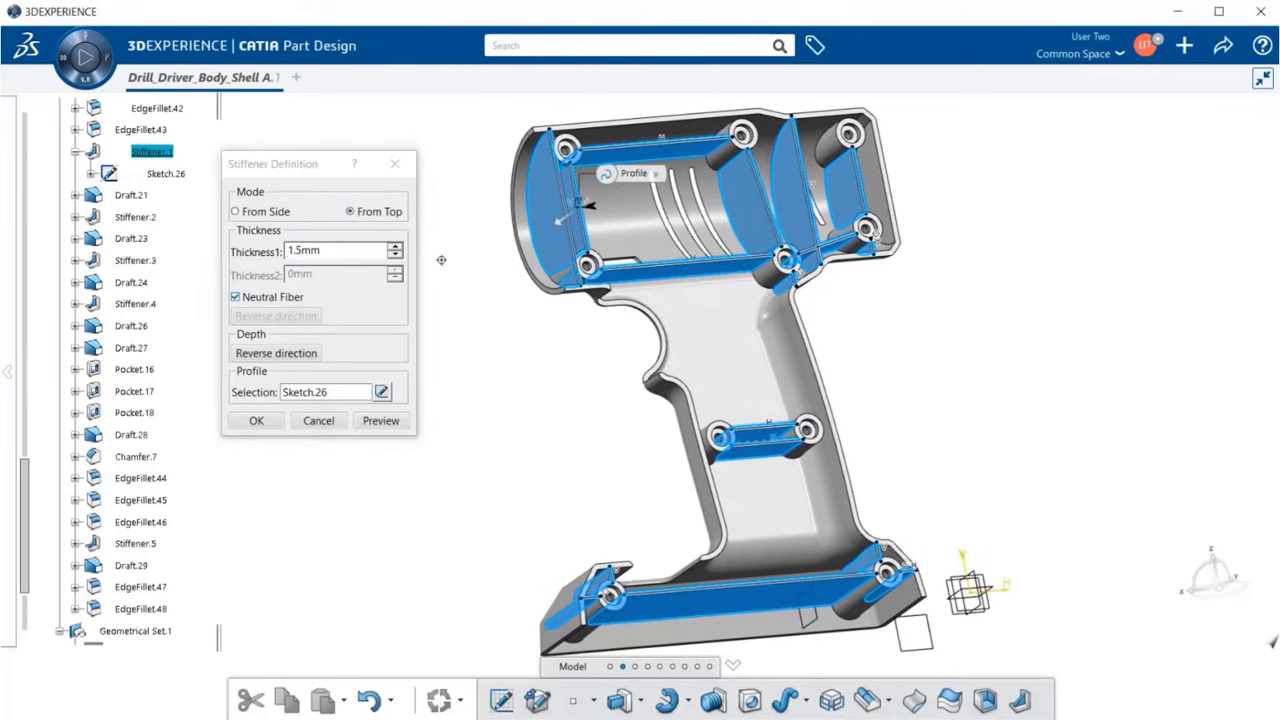
left_click(280, 165)
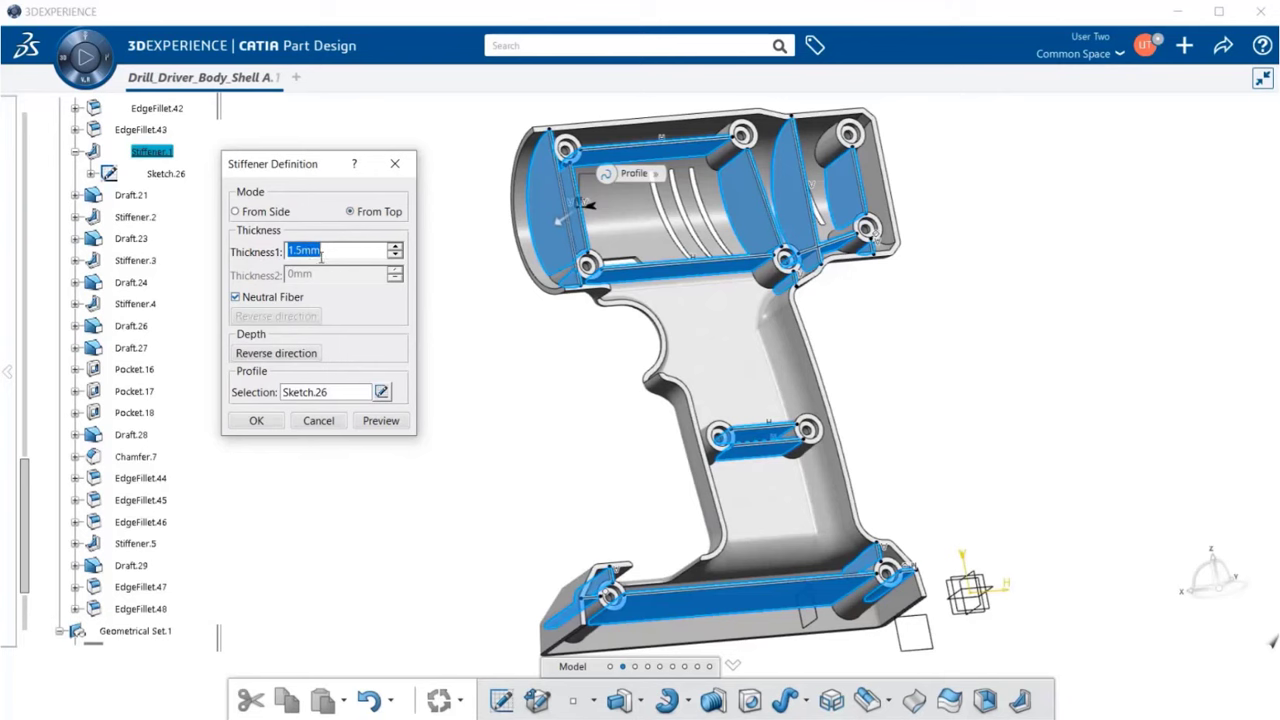
middle_click_drag(583, 379, 483, 491)
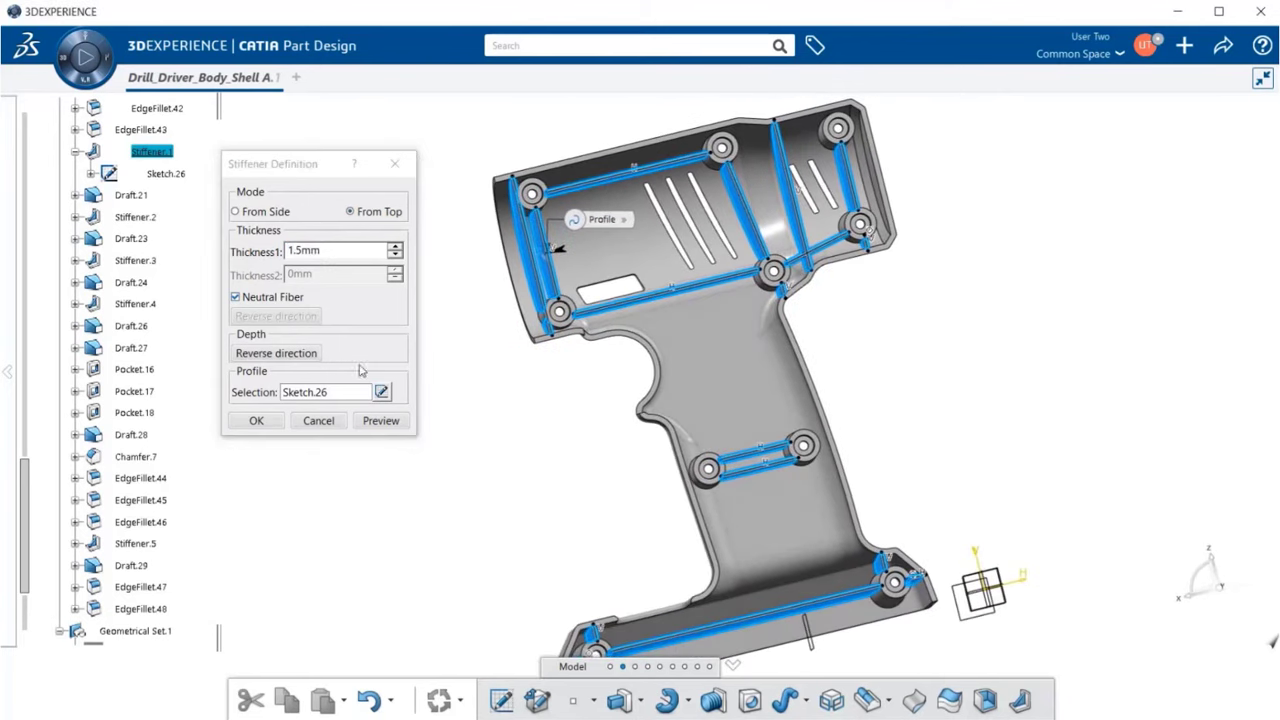
middle_click_drag(650, 378, 655, 408)
scroll(655, 408, "up", 8)
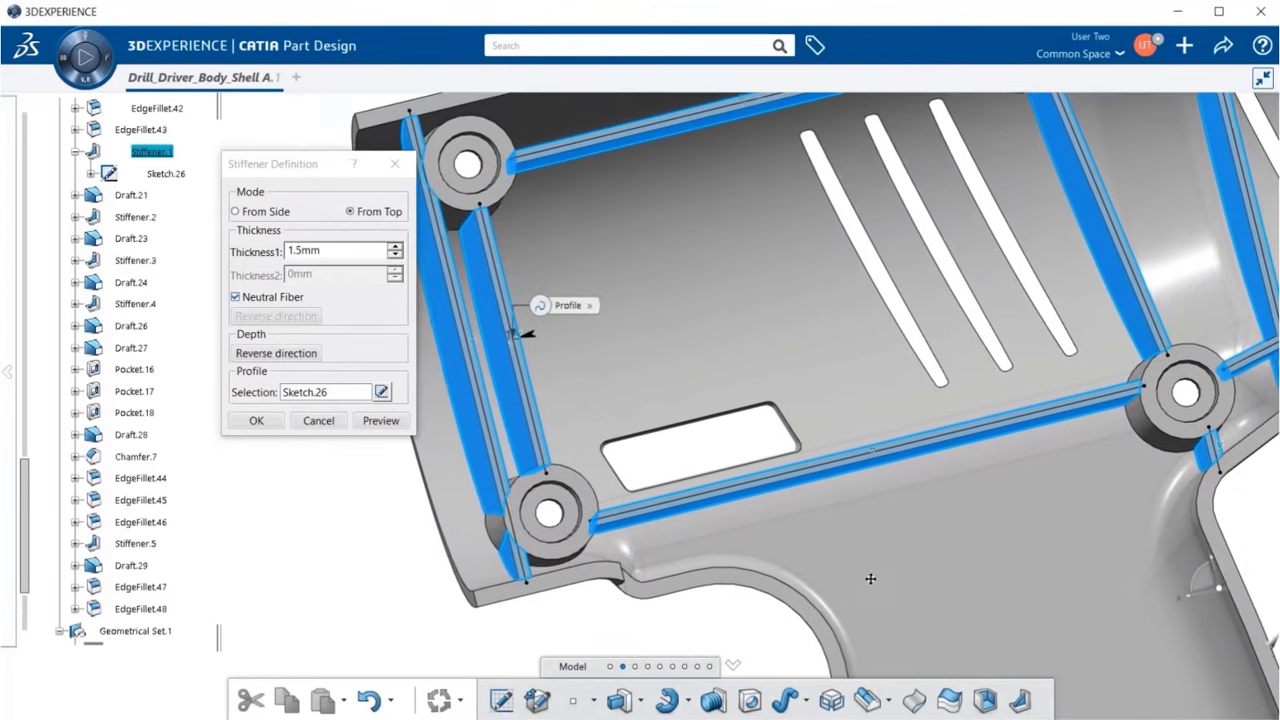
middle_click_drag(869, 576, 889, 588)
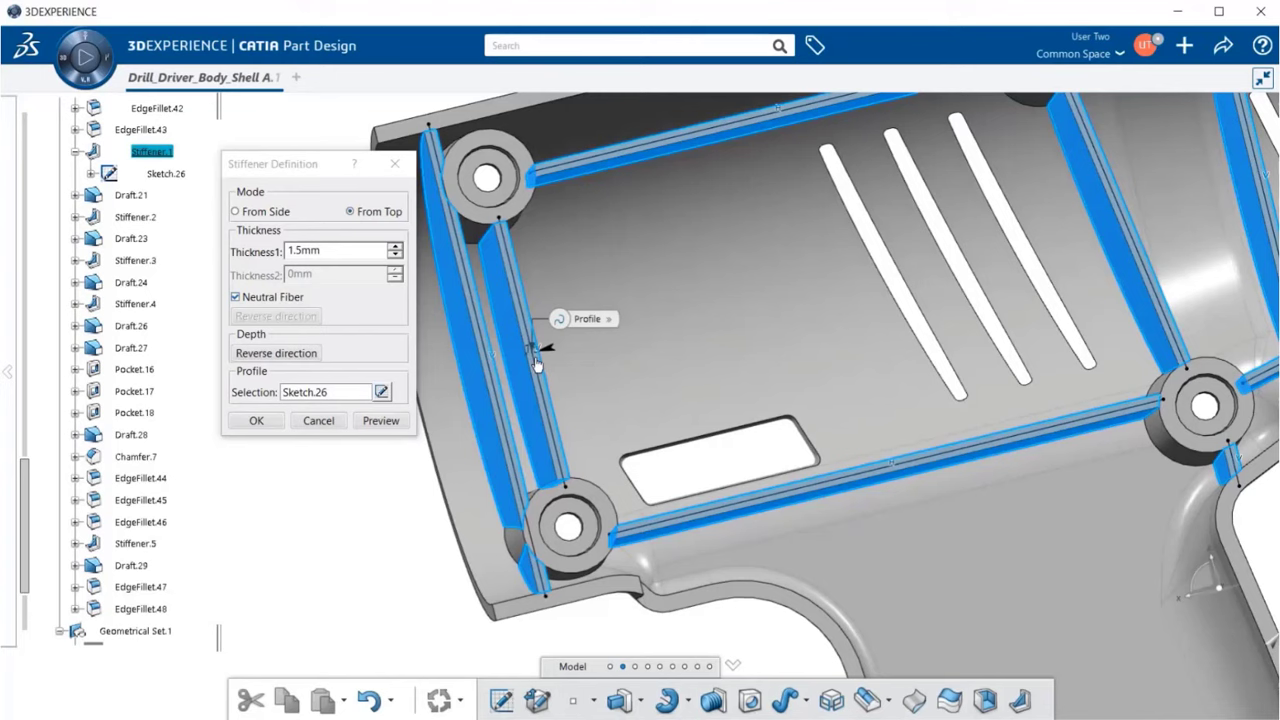
left_click(256, 422)
- Define Draft.21 as the in-work object and open its definition
middle_click_drag(684, 442, 604, 487)
scroll(596, 371, "down", 5)
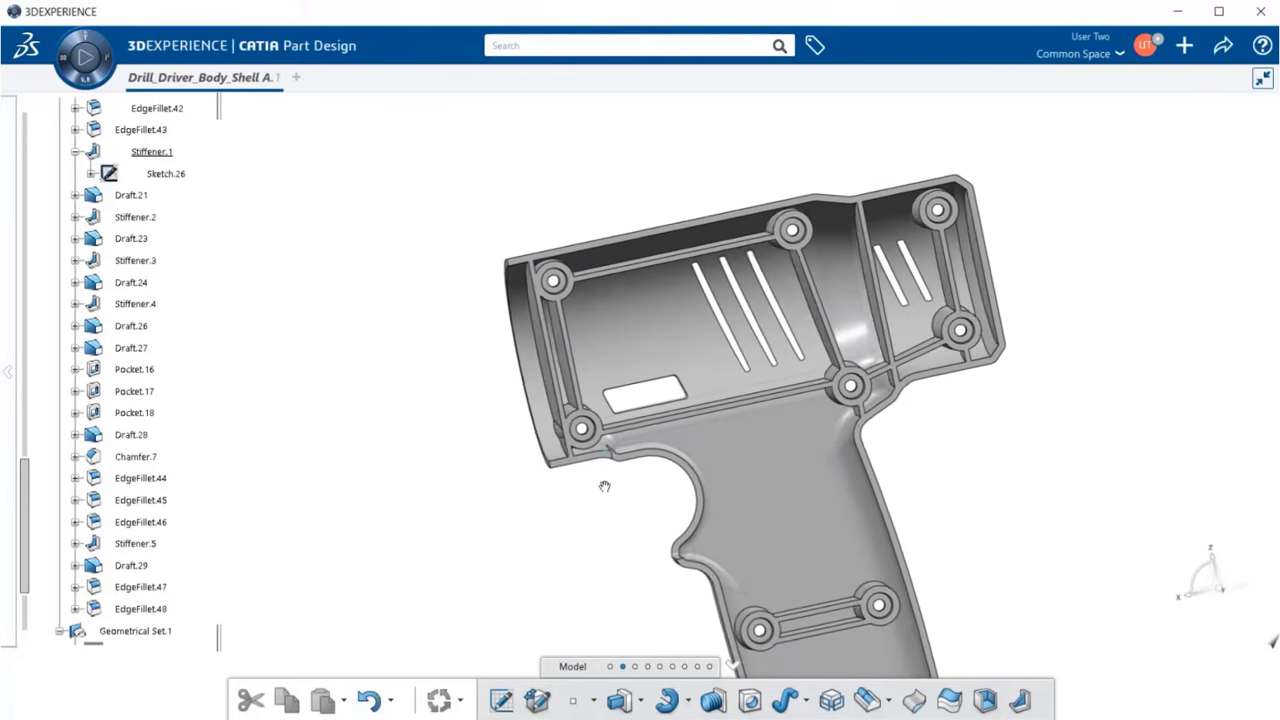
right_click(143, 197)
left_click(229, 317)
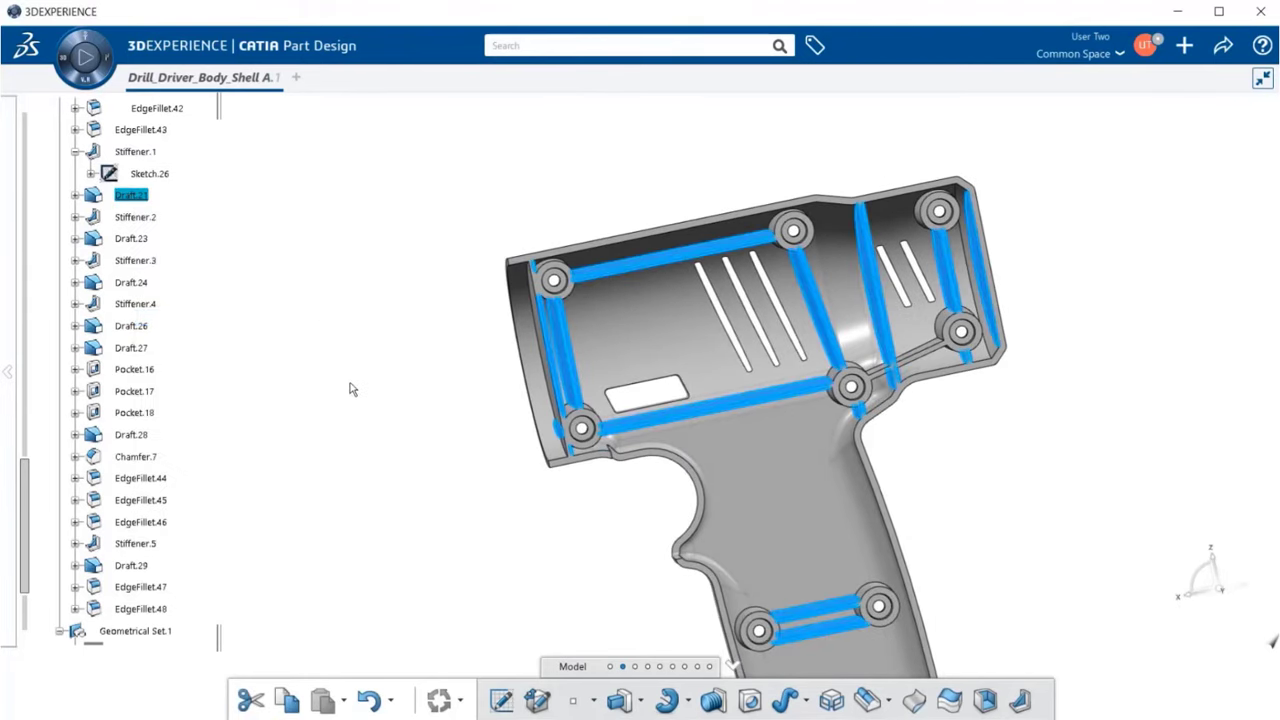
right_click(143, 195)
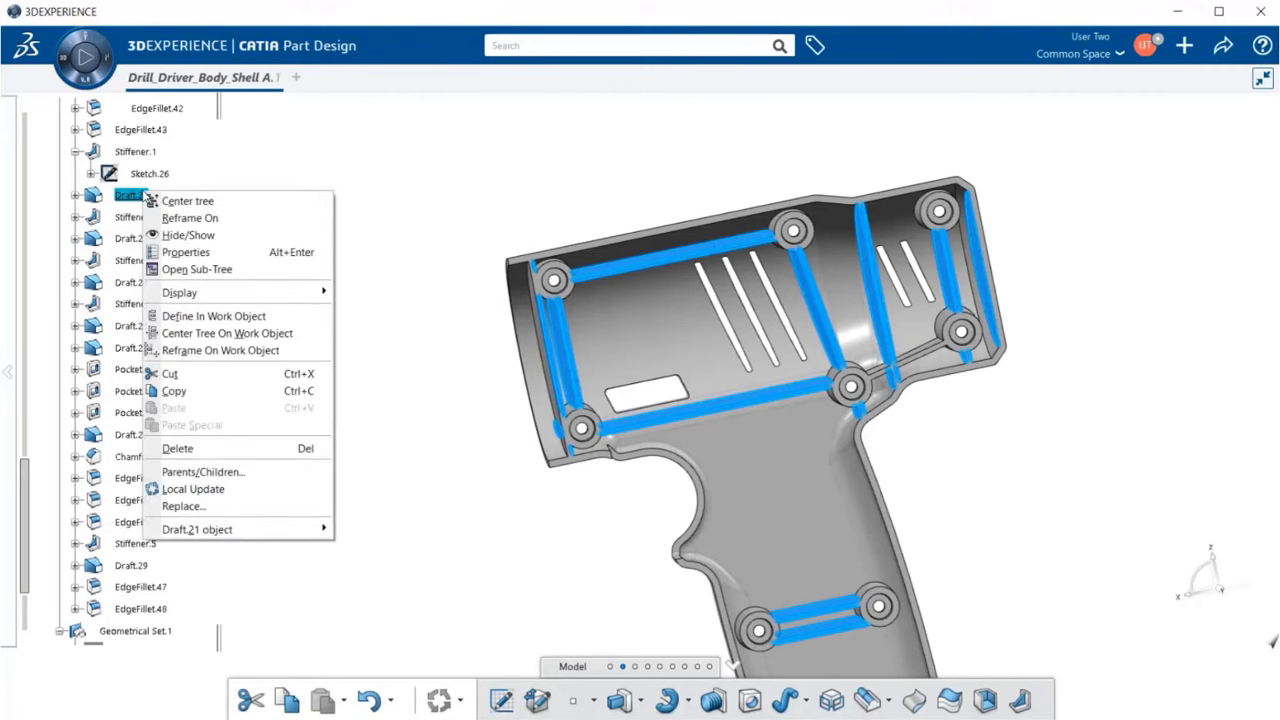
mouse_move(213, 531)
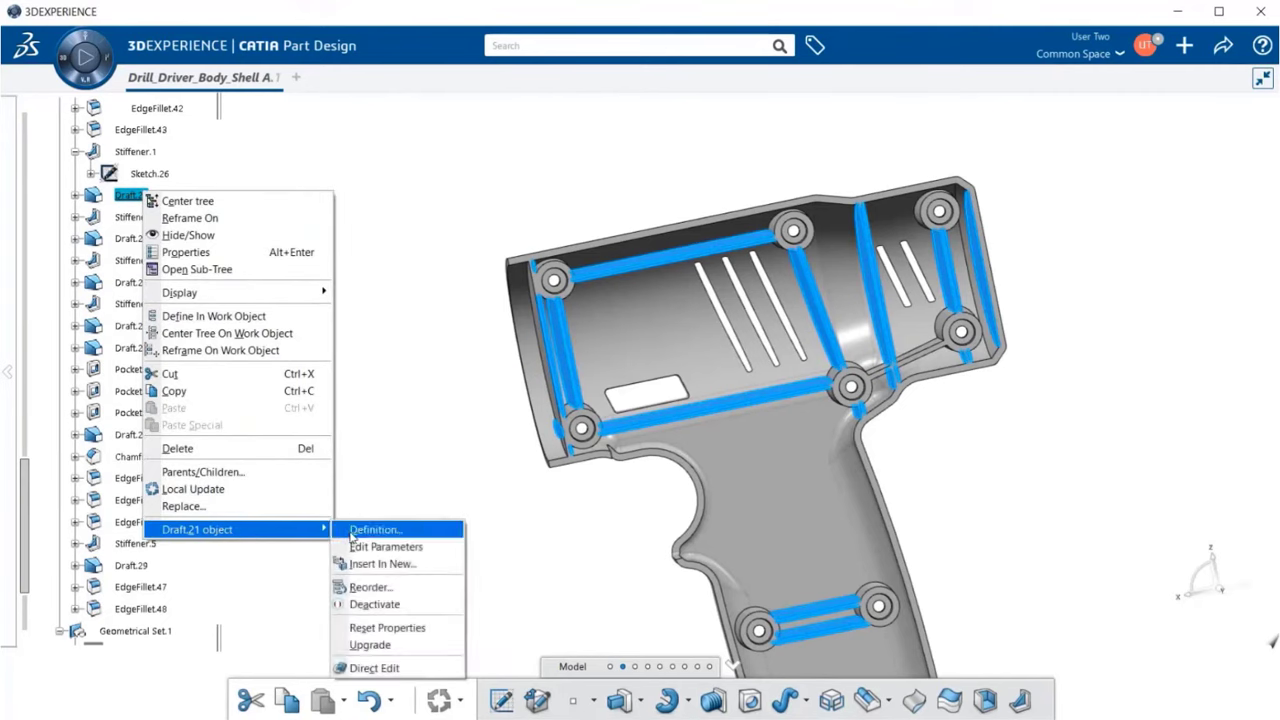
left_click(375, 529)
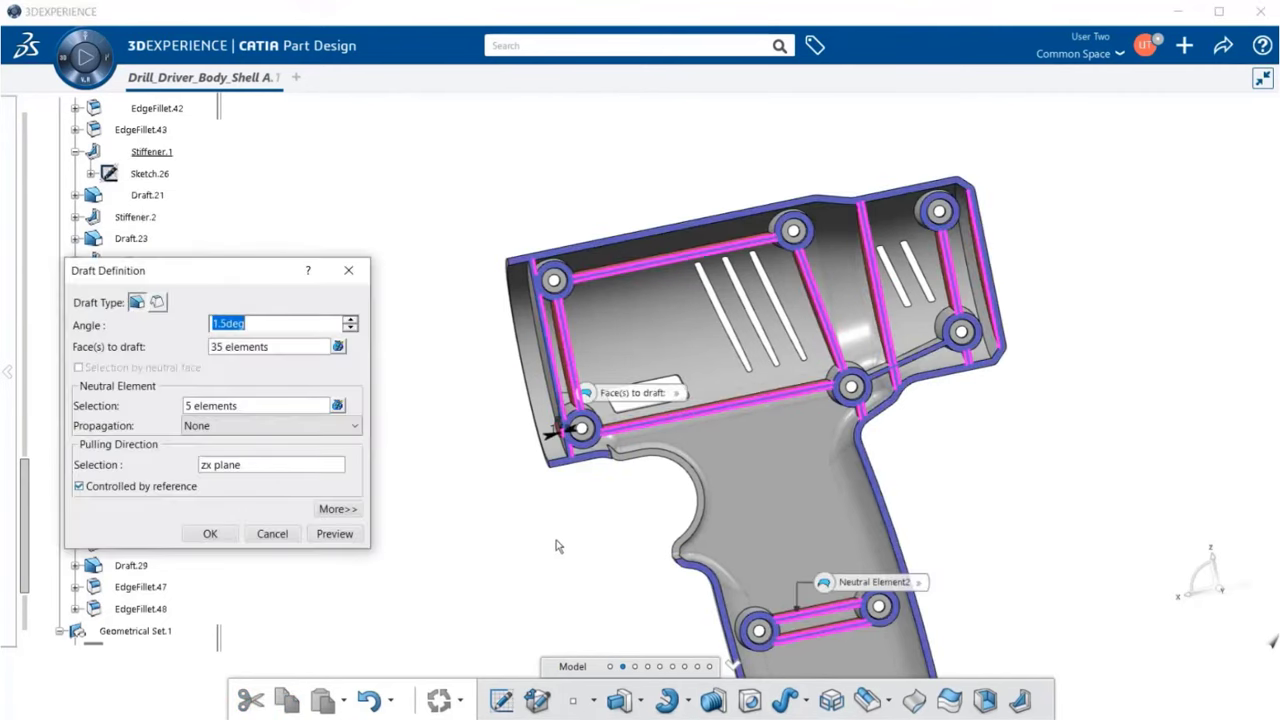
- Examine the Draft.21 faces, neutral elements and pulling direction on the ribs from several angles, and accept the definition unchanged
middle_click_drag(583, 526, 509, 416)
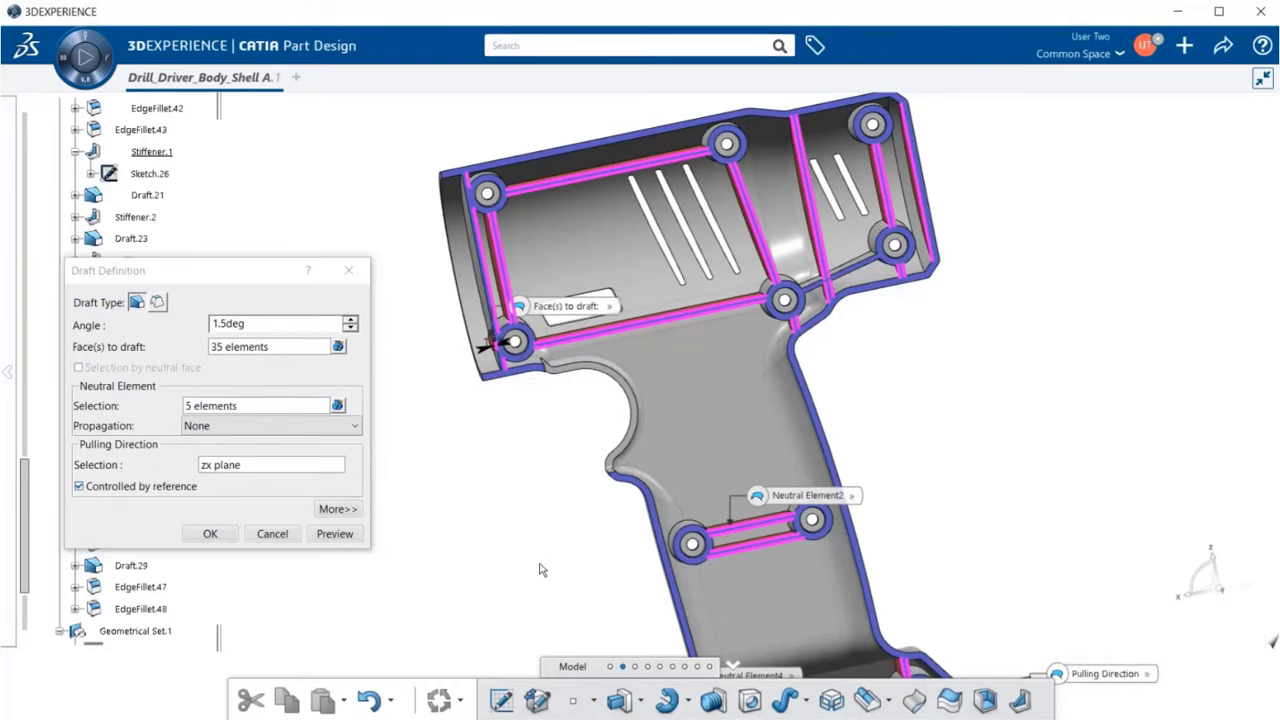
middle_click_drag(598, 548, 679, 485)
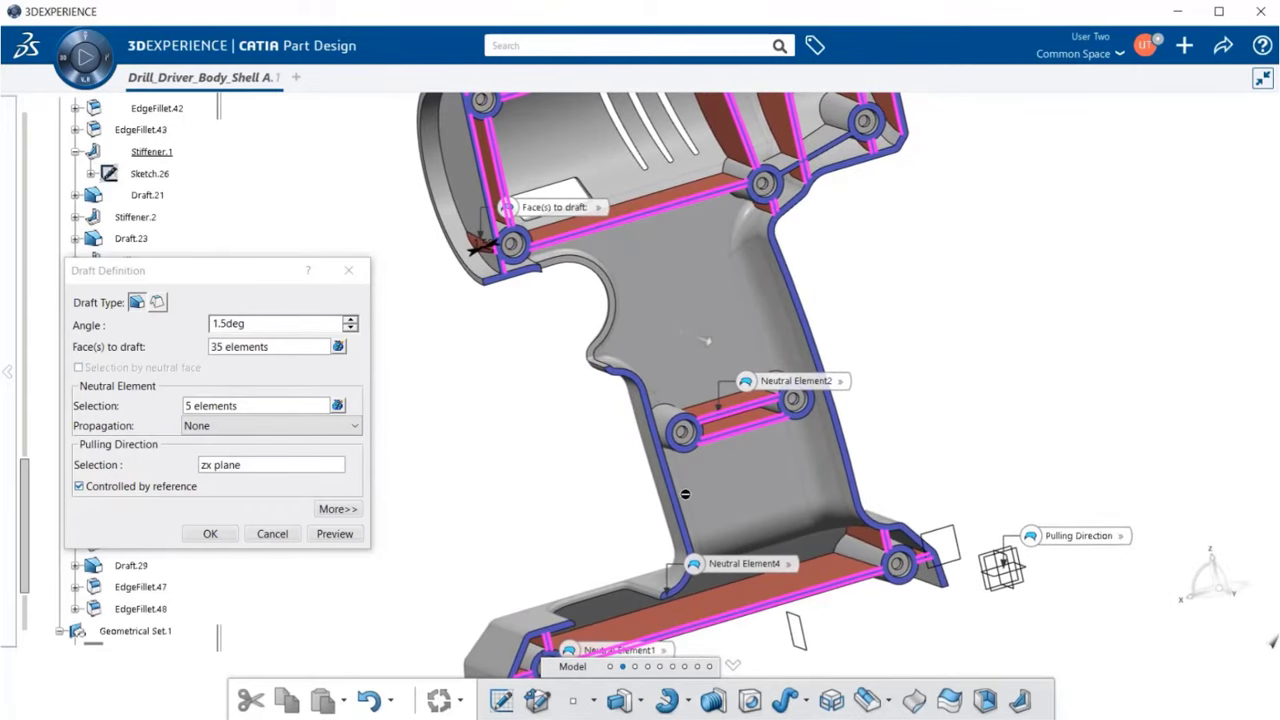
scroll(685, 493, "up", 5)
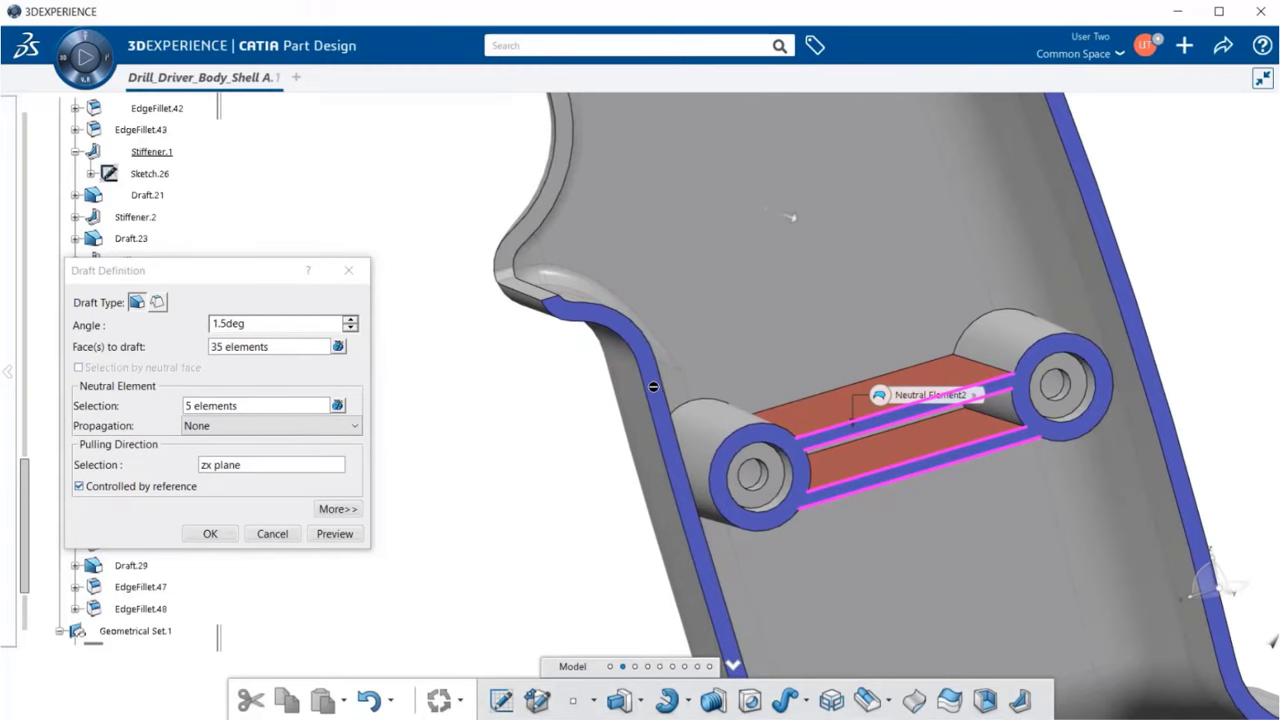
scroll(545, 440, "down", 5)
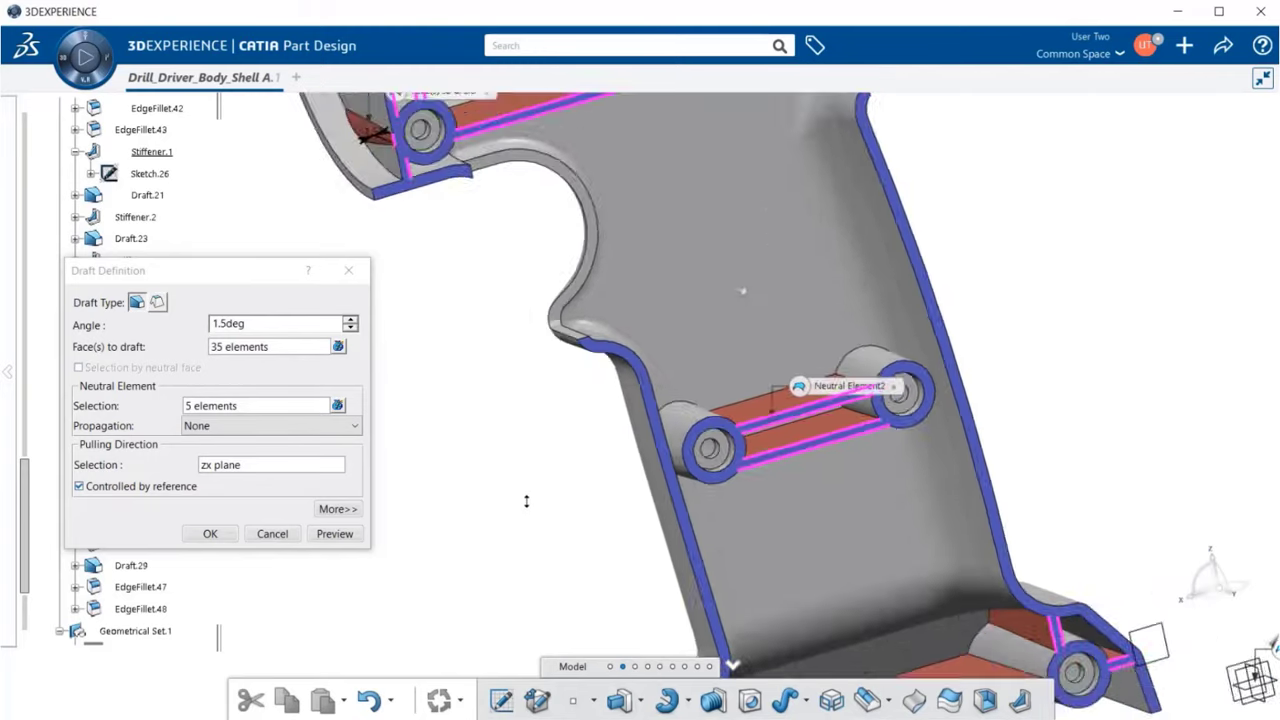
middle_click_drag(527, 464, 668, 337)
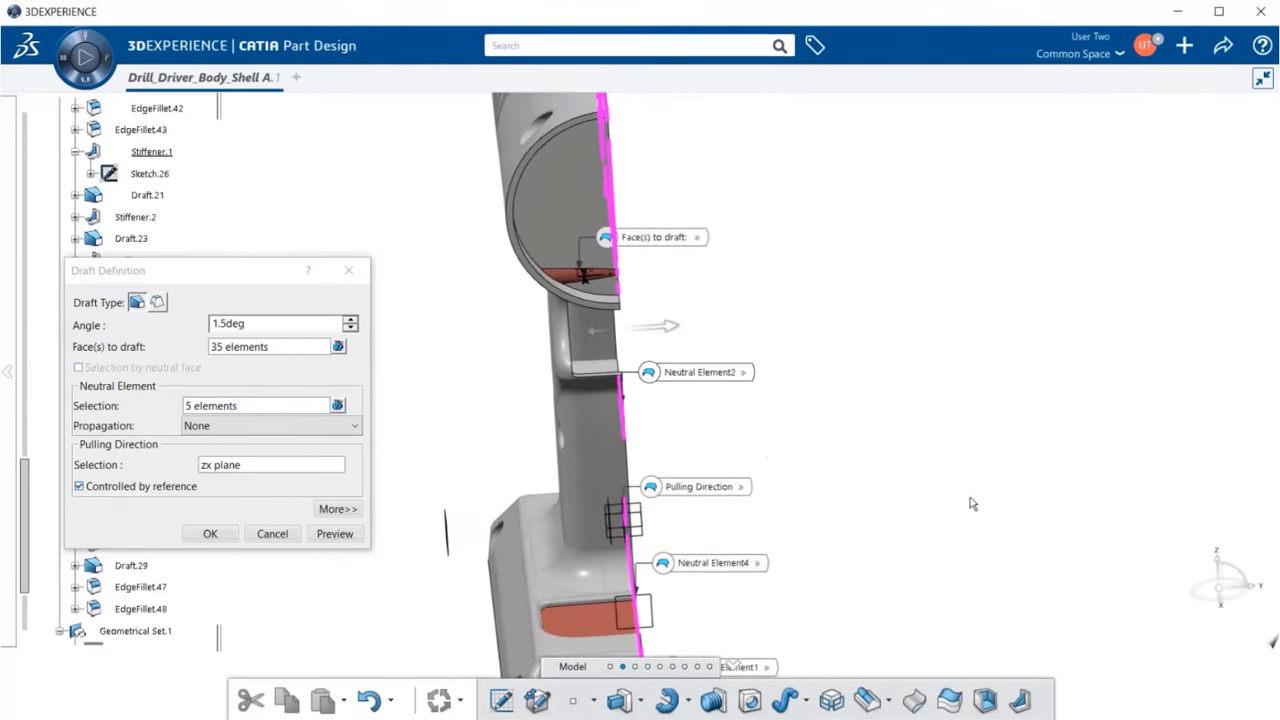
middle_click_drag(1022, 544, 565, 570)
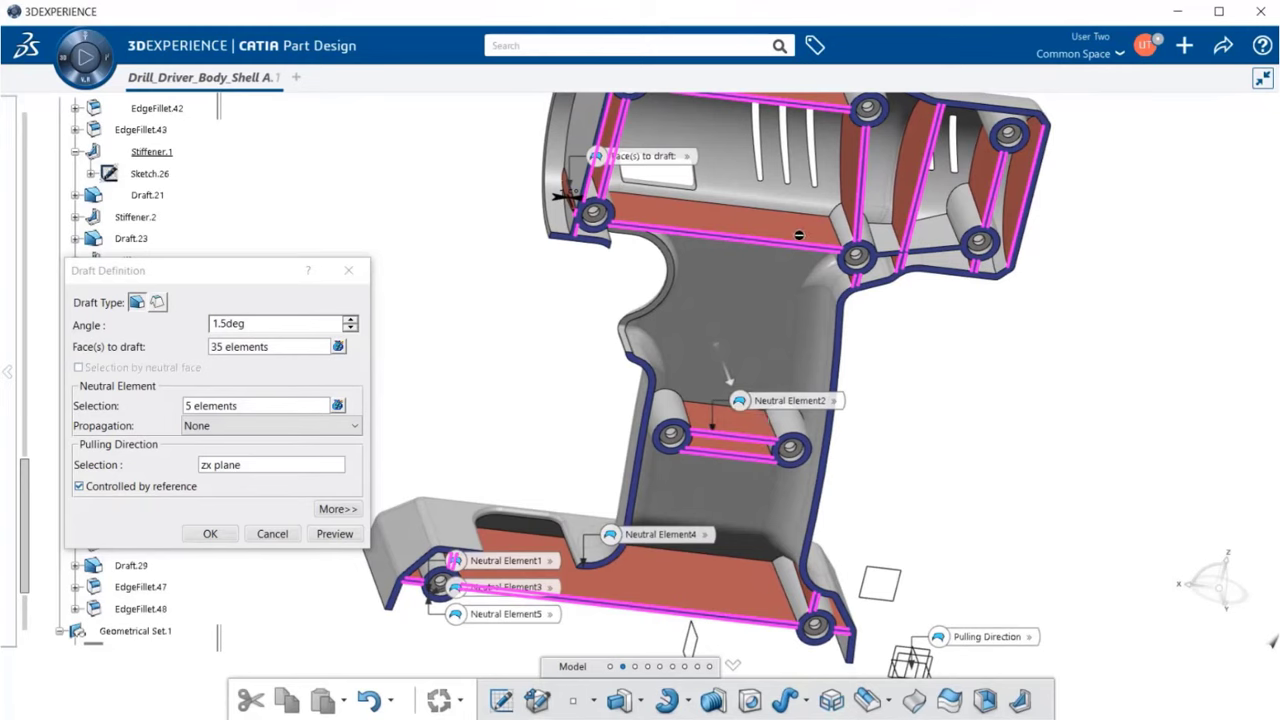
left_click(210, 536)
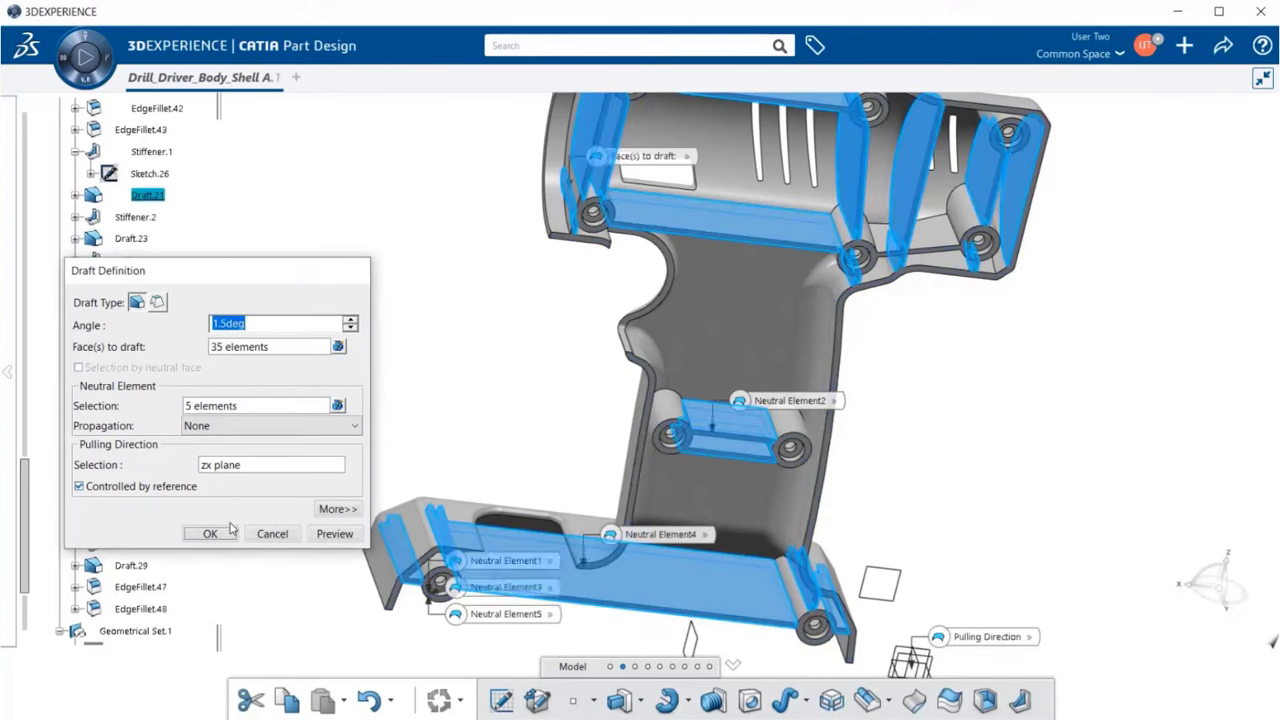
- Define Stiffener.2 as the in-work object and clear the selection
middle_click_drag(470, 399, 516, 248)
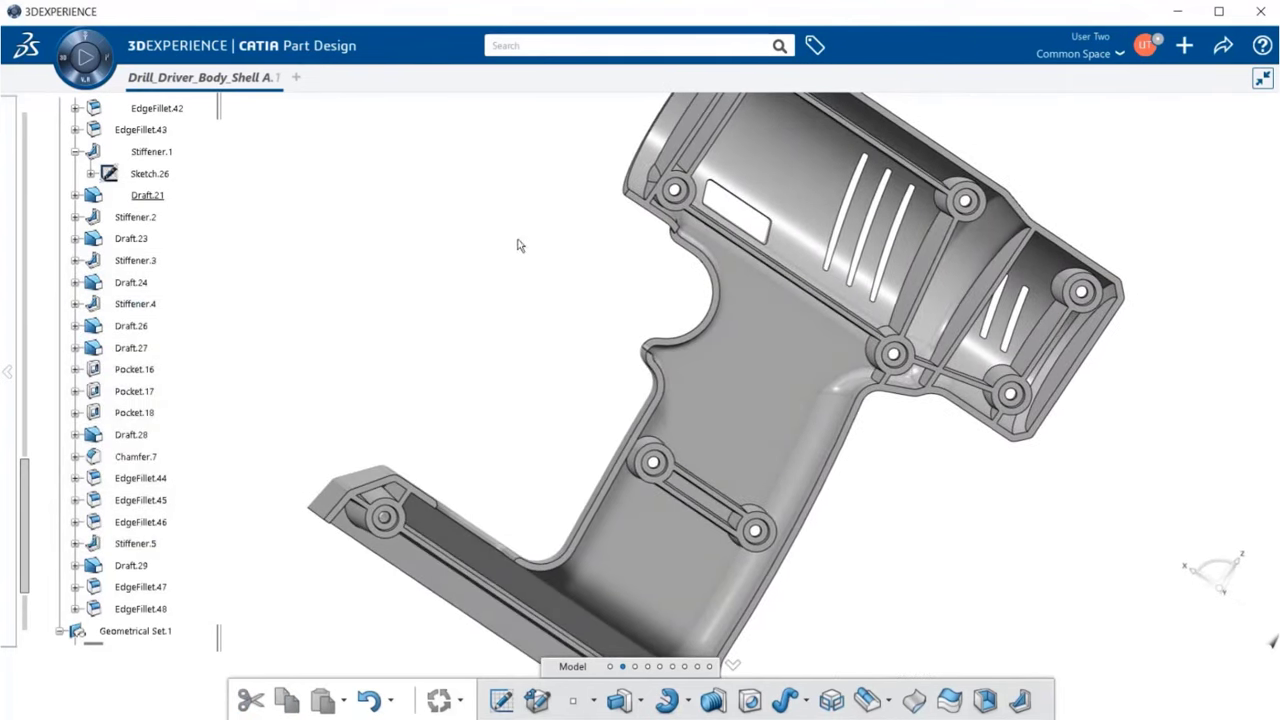
middle_click_drag(888, 447, 784, 300)
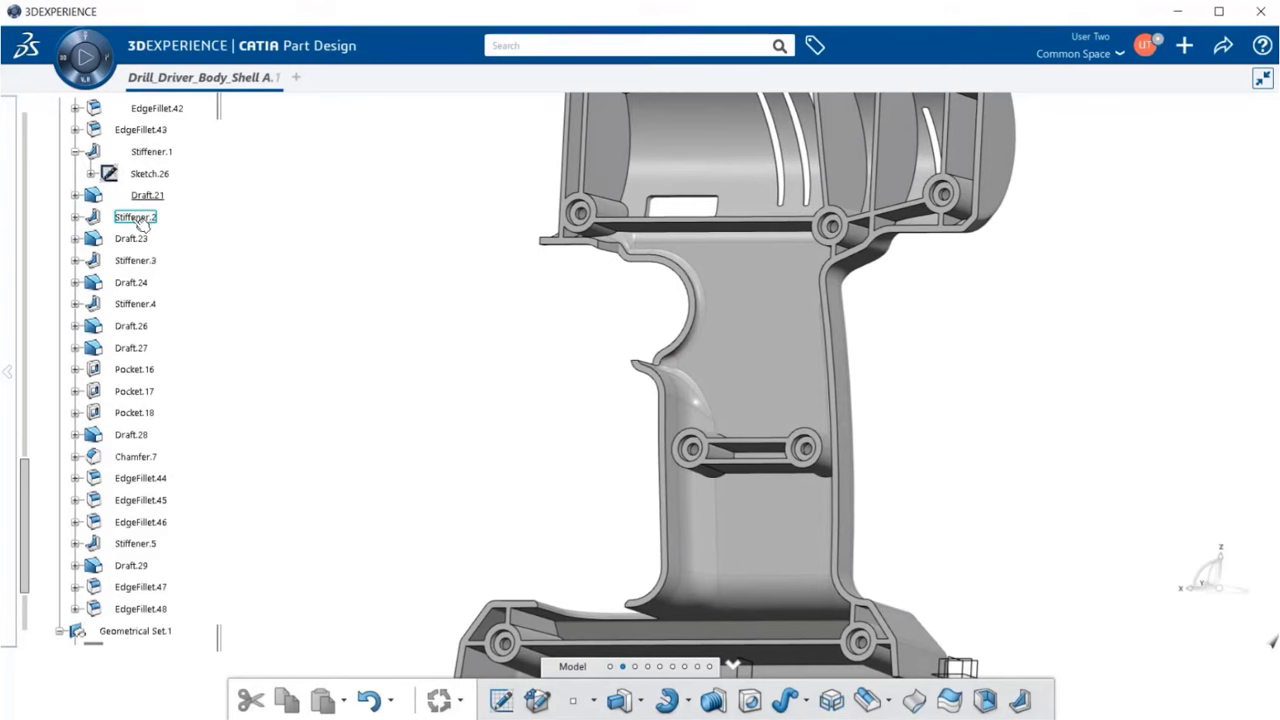
right_click(142, 224)
left_click(212, 343)
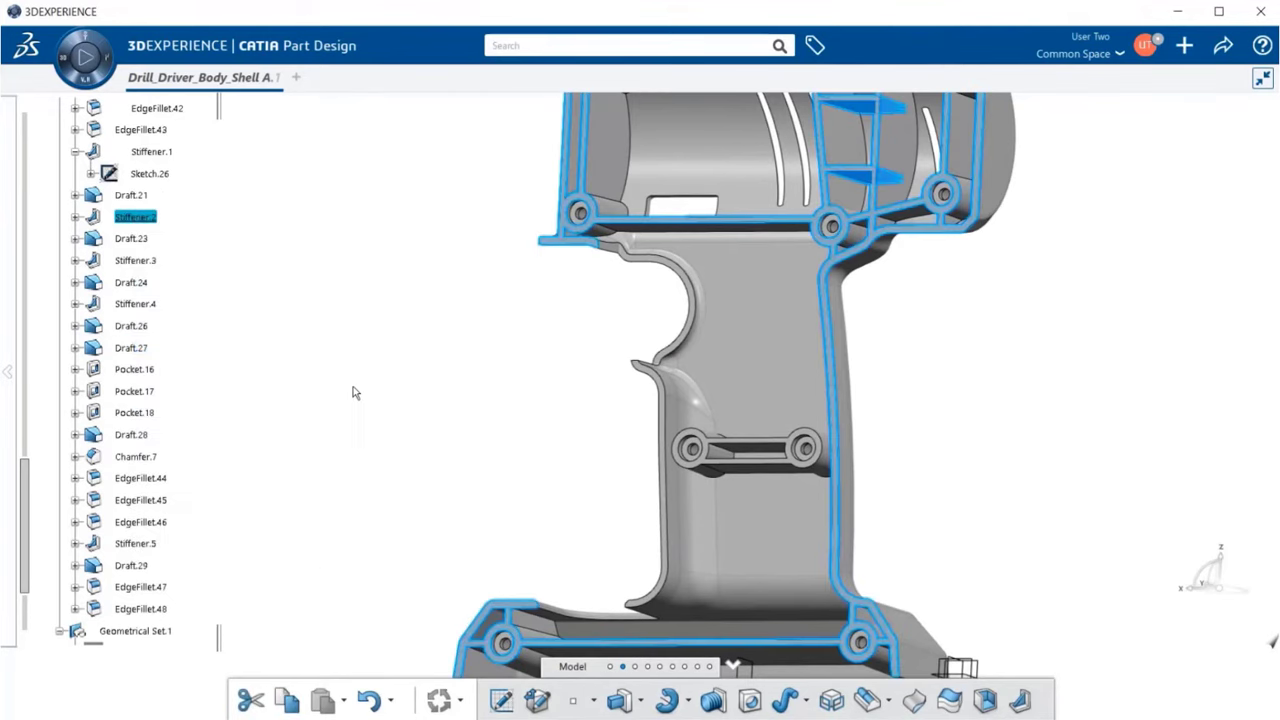
left_click(349, 386)
- Examine the Stiffener.2 cross ribs in the upper body and define Draft.23 as the in-work object
scroll(370, 400, "down", 5)
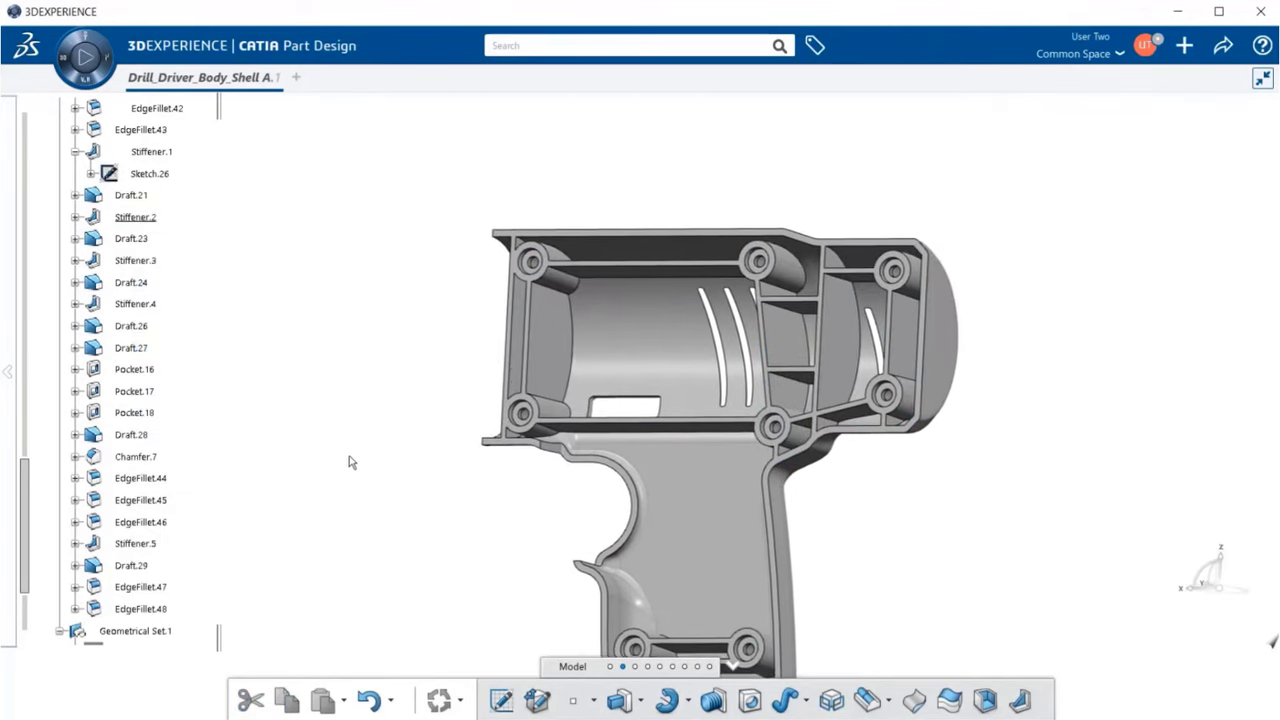
middle_click_drag(352, 460, 437, 430)
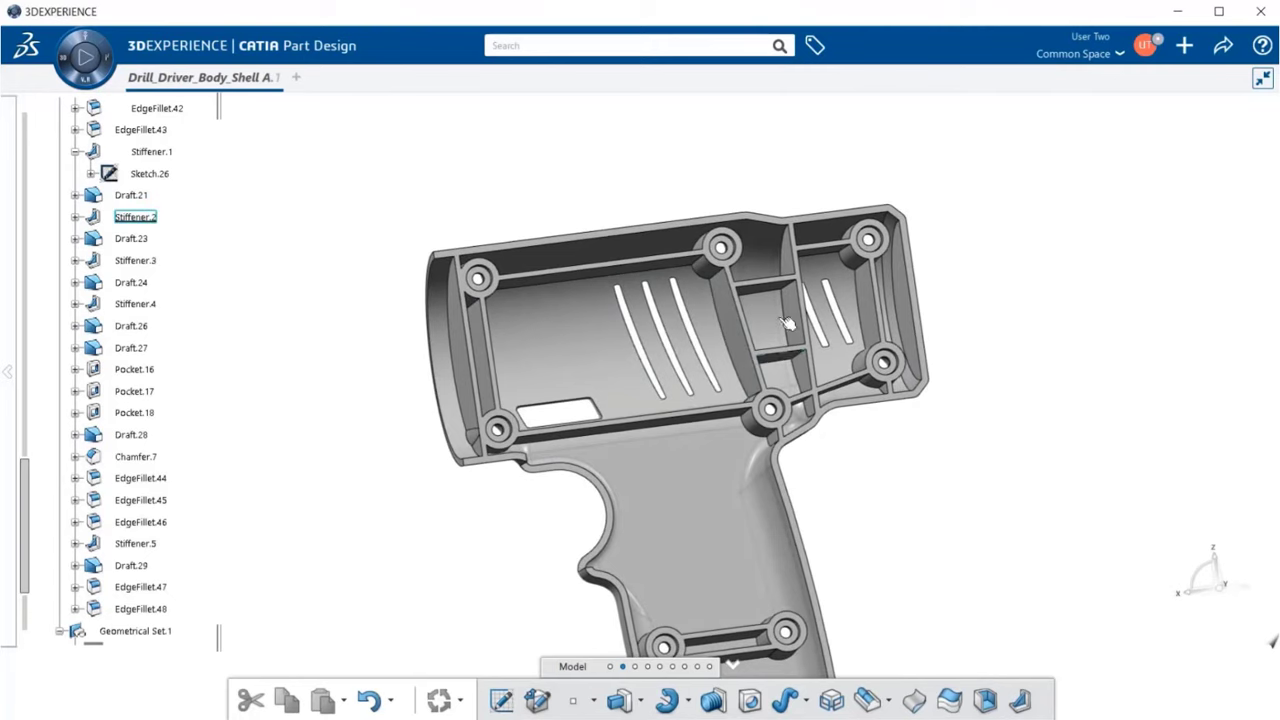
right_click(140, 239)
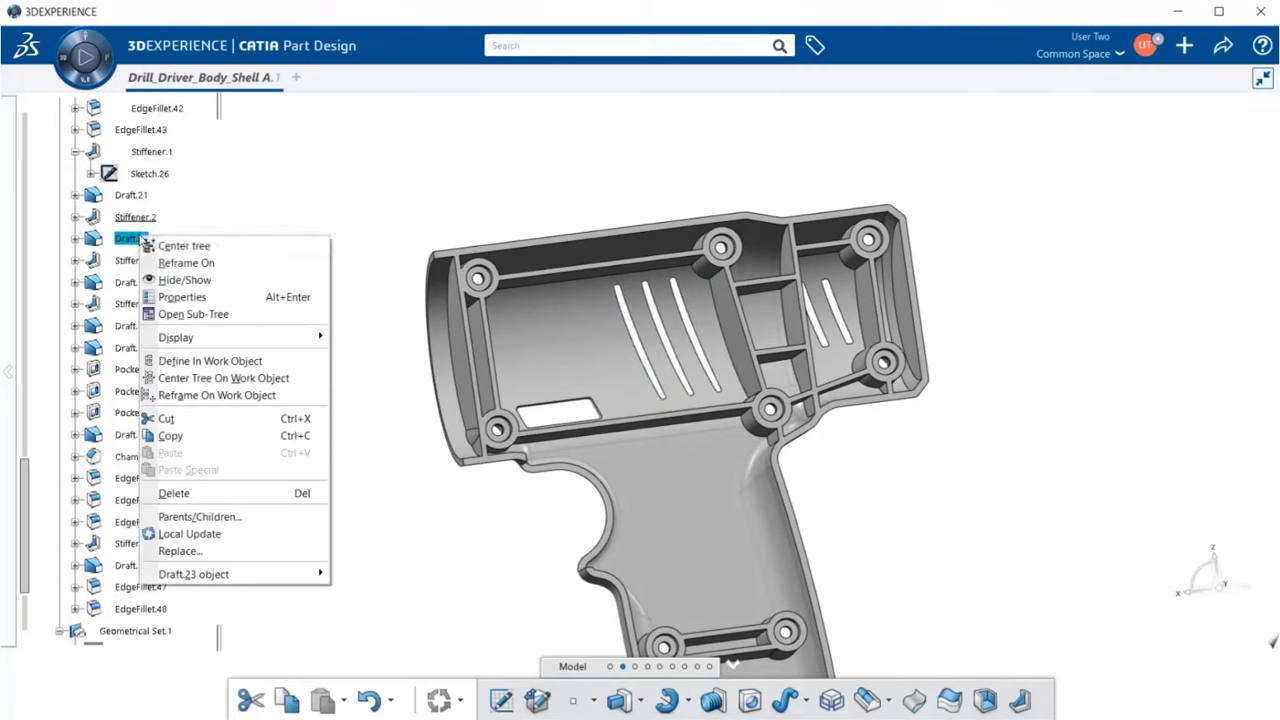
left_click(192, 361)
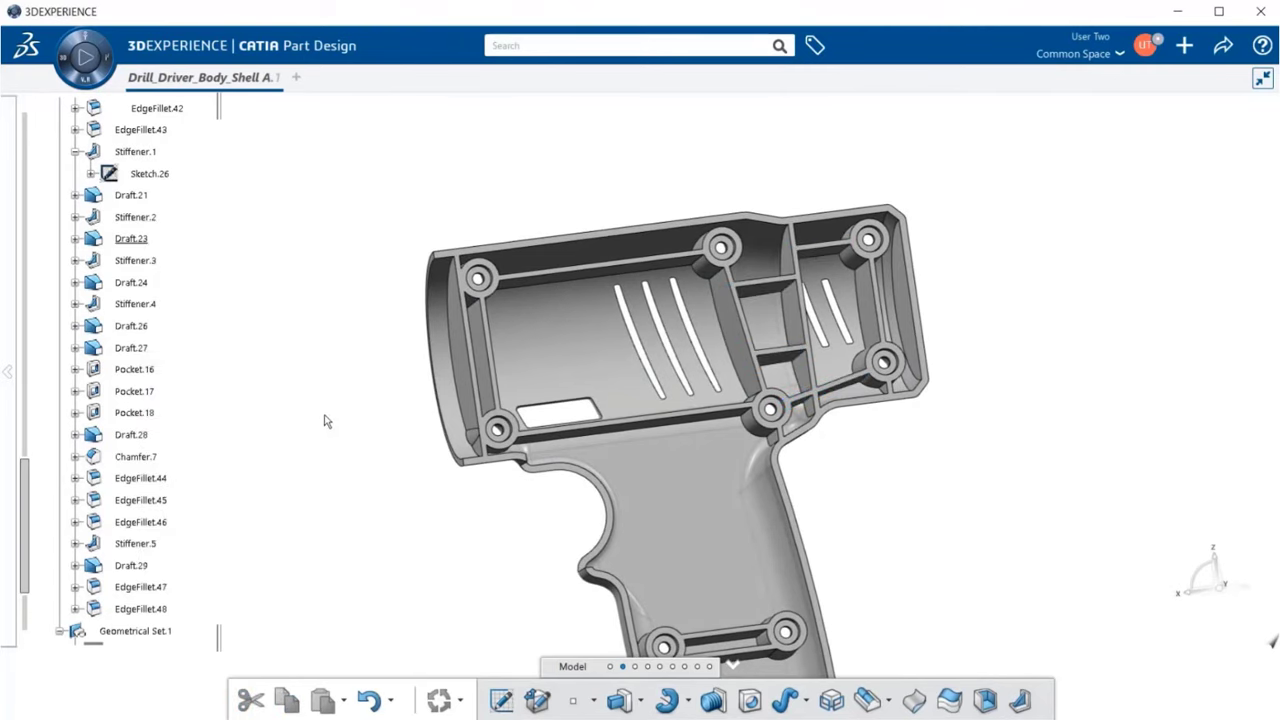